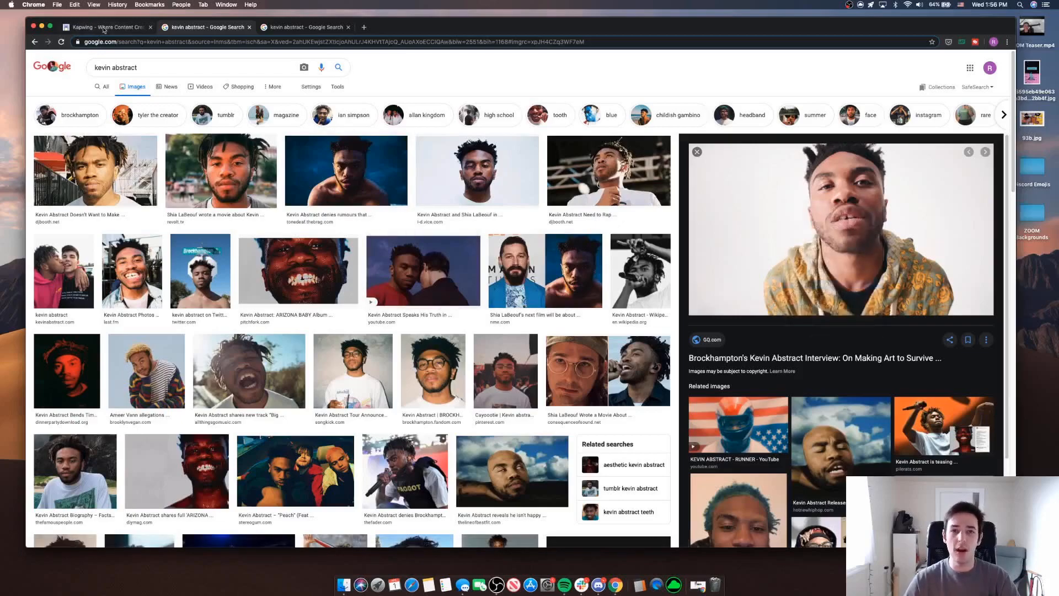
Step: Switch to the Kapwing studio and import the close-up portrait from its copied image address
click(103, 30)
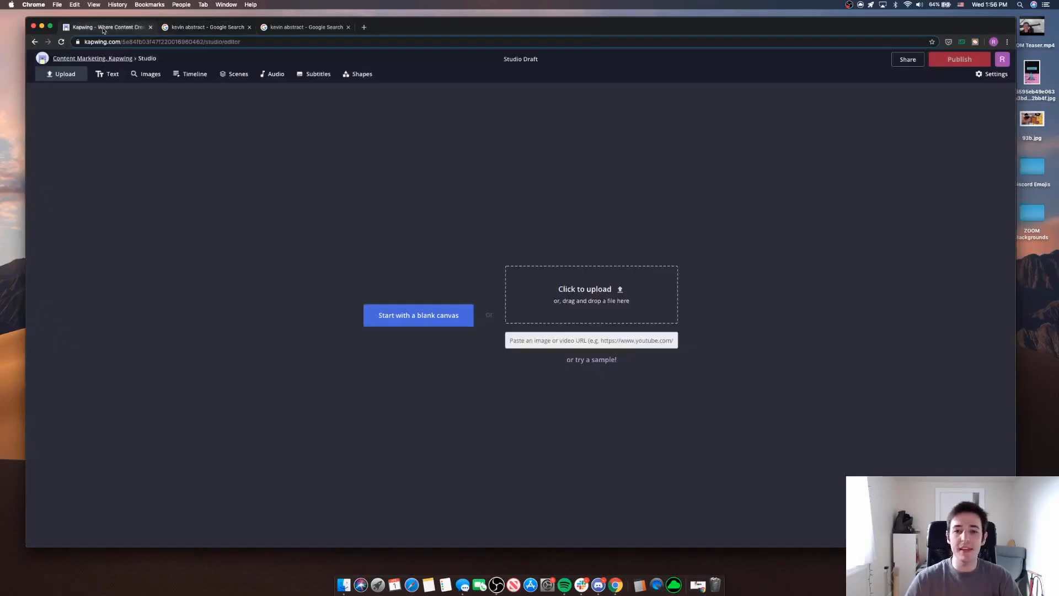
click(535, 342)
key(super+v)
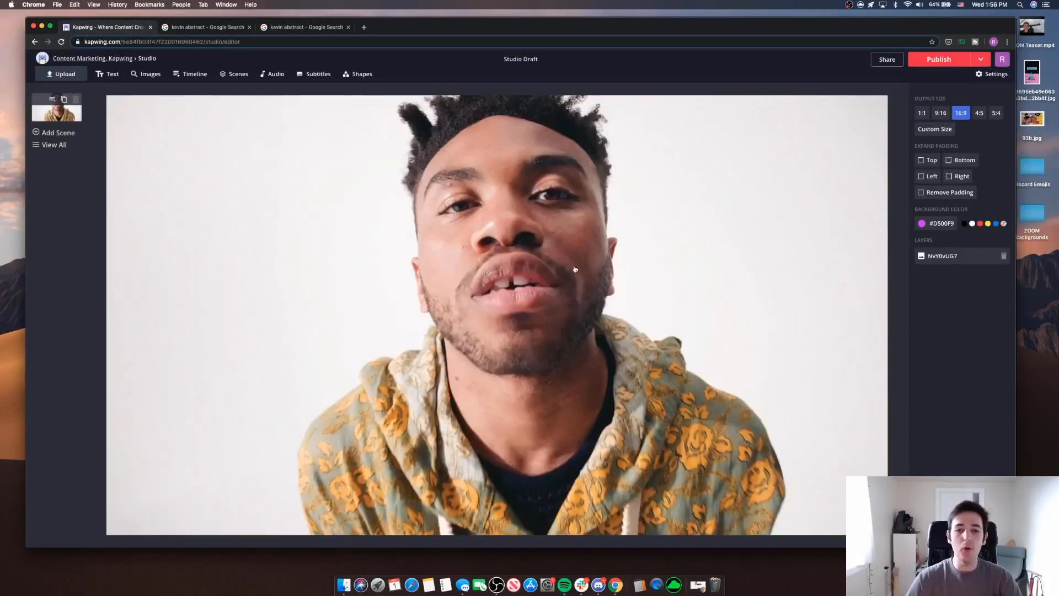
Step: Open the portrait for erasing and remove the white background to the right of the man with the Magic Wand at slightly higher sensitivity
click(540, 205)
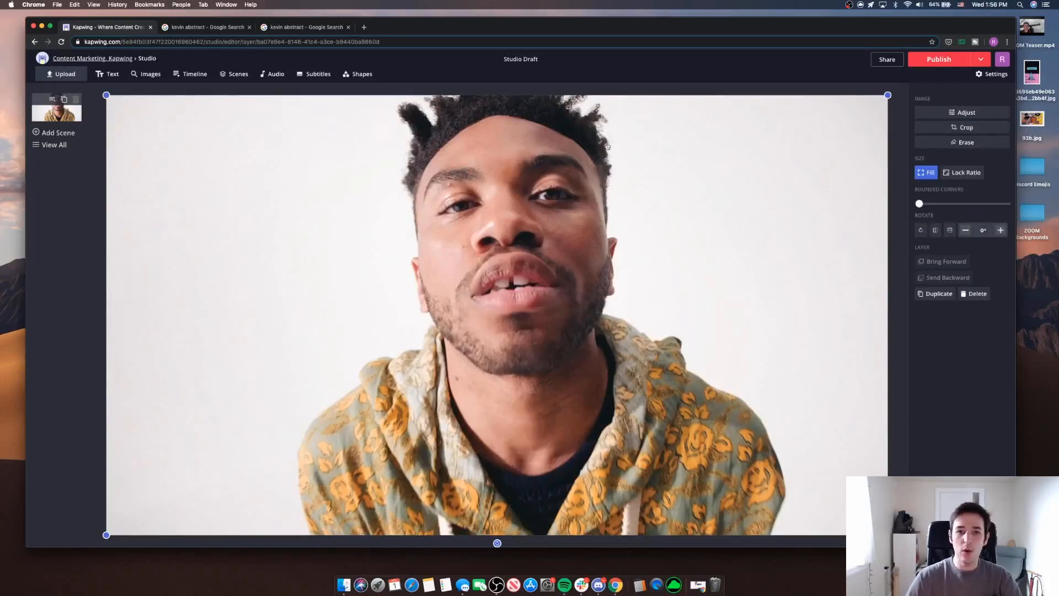
click(964, 144)
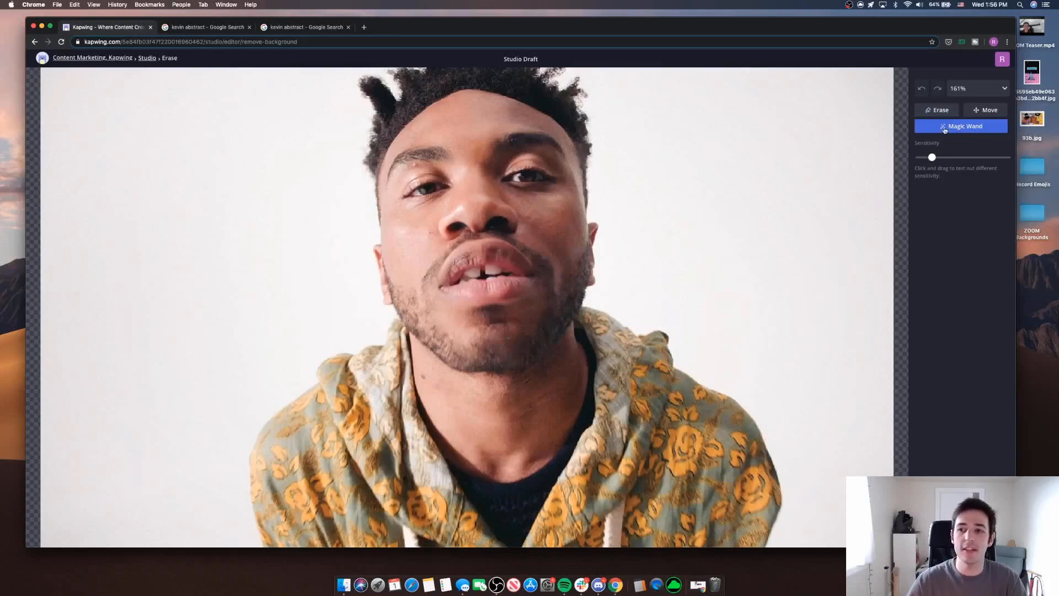
mouse_move(932, 158)
mouse_down()
mouse_move(981, 157)
mouse_move(934, 157)
mouse_up()
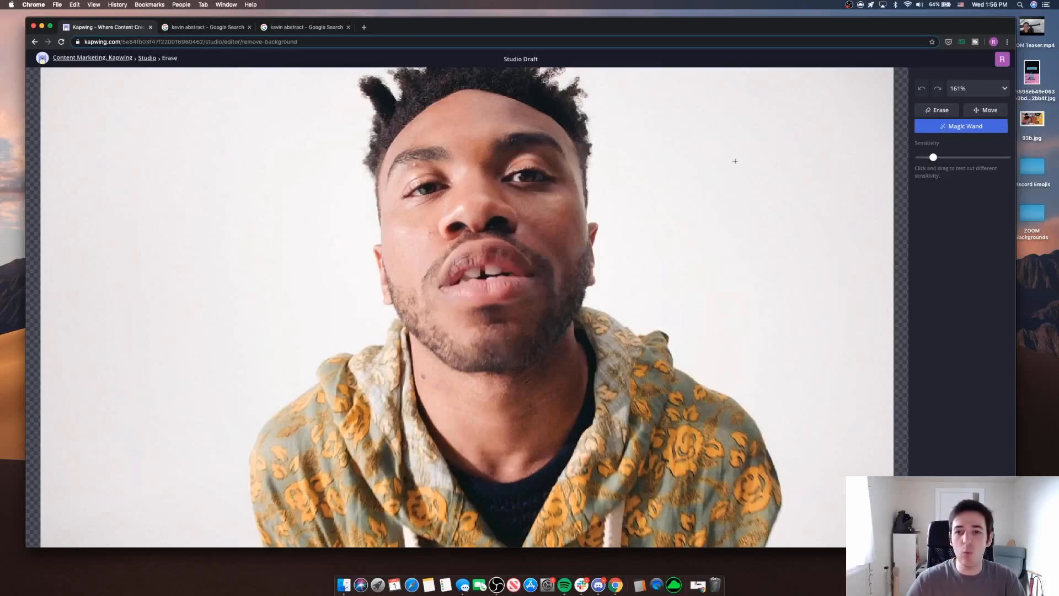
click(735, 162)
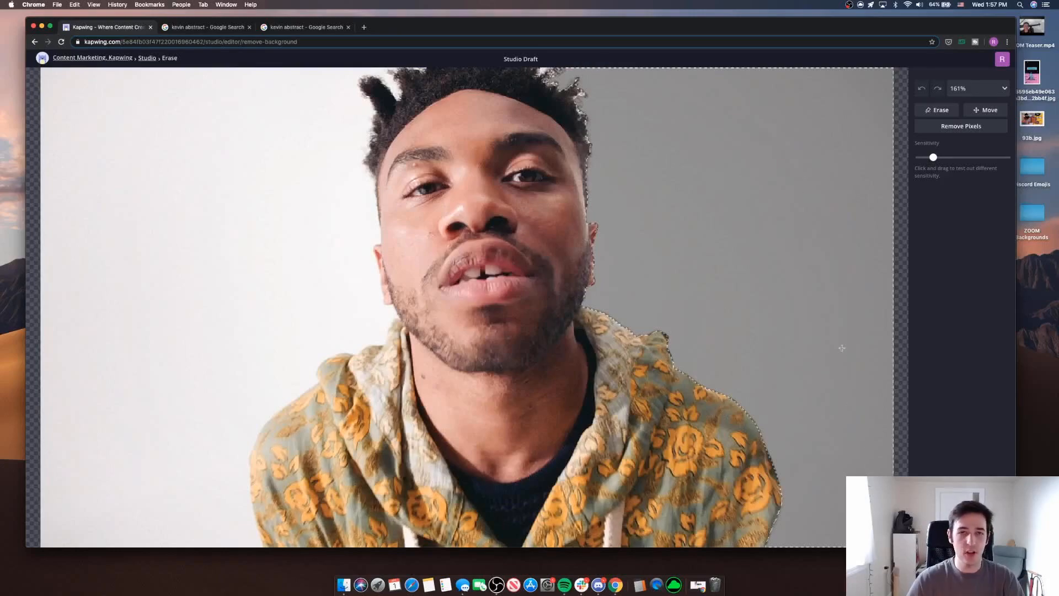
click(961, 127)
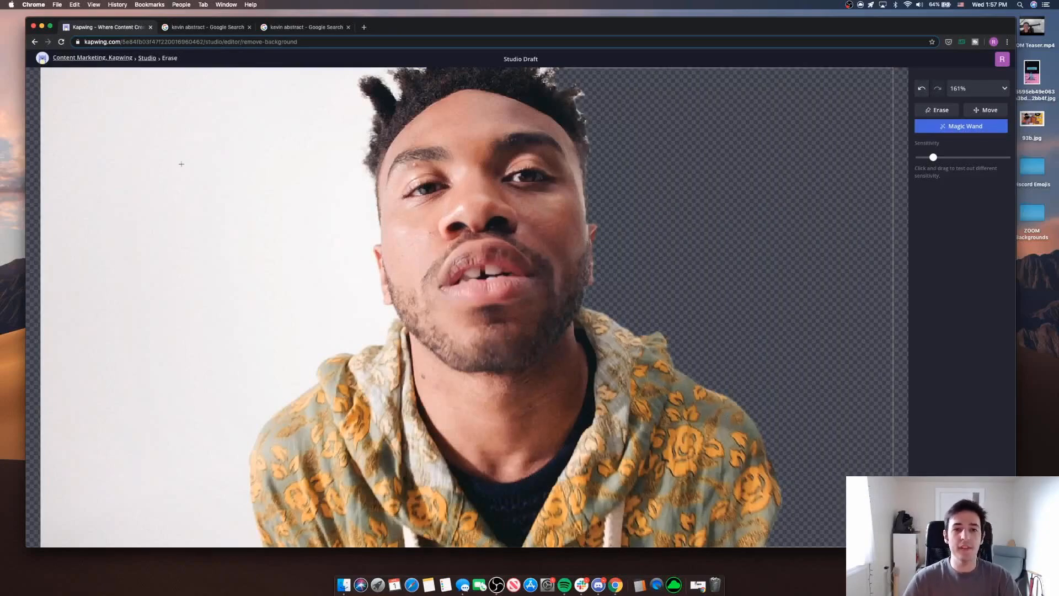
Step: Remove the remaining white background to the left of the man with the Magic Wand and finish the erasing session
click(206, 162)
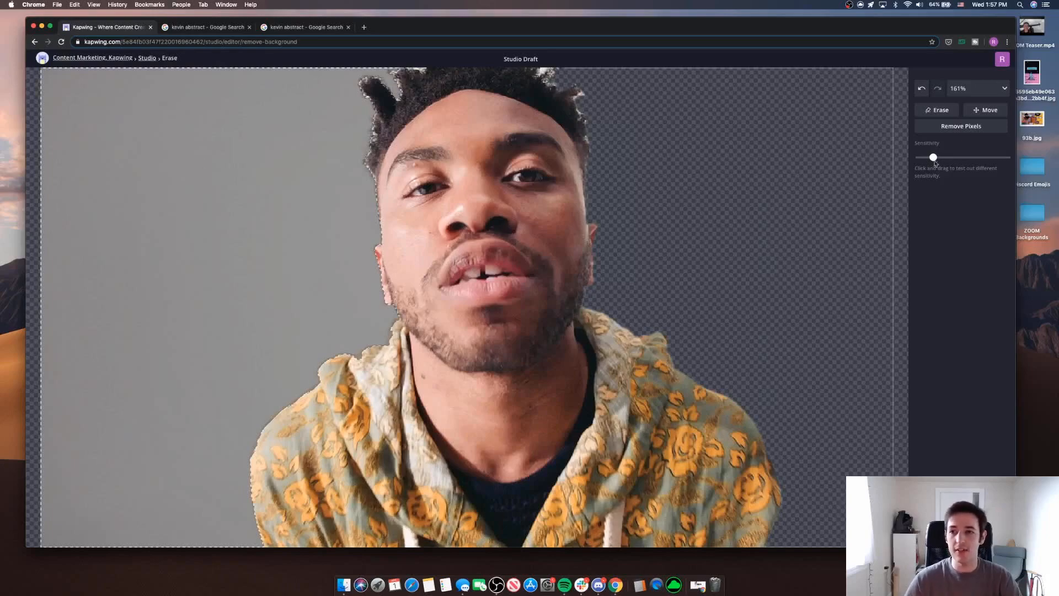
click(950, 128)
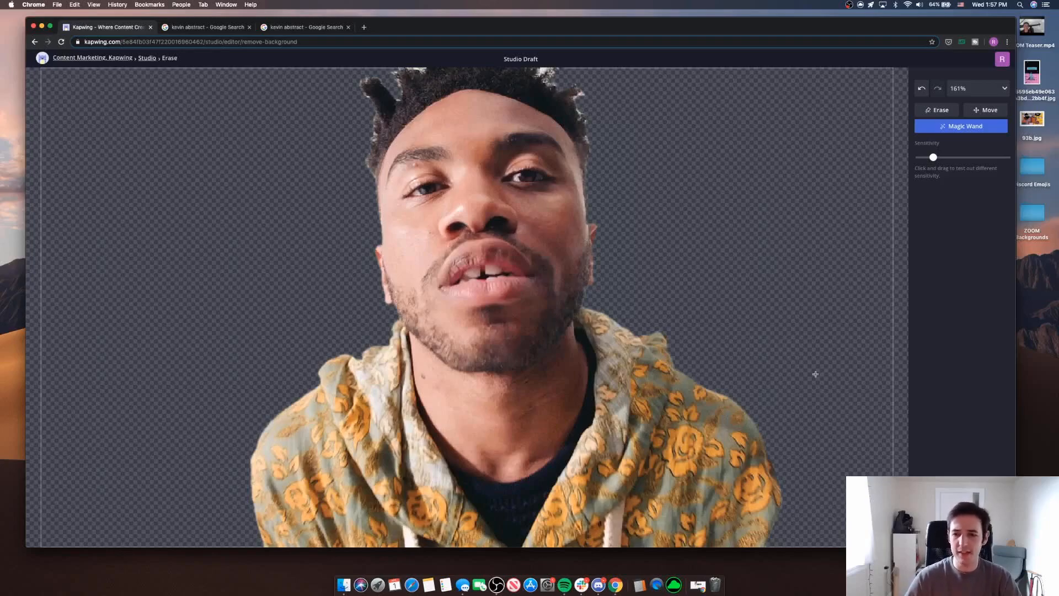
click(961, 530)
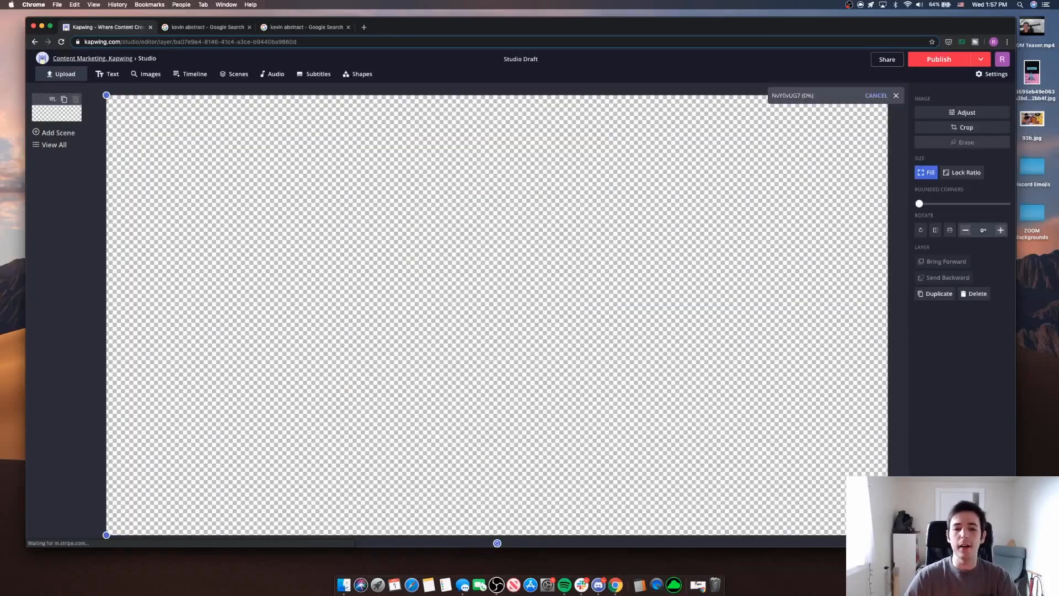
Step: Set the canvas background color behind the cut-out portrait to purple #AB47BC
mouse_move(514, 232)
mouse_down()
mouse_move(427, 222)
mouse_move(557, 248)
mouse_move(510, 262)
mouse_move(519, 243)
mouse_move(498, 246)
mouse_move(526, 249)
mouse_up()
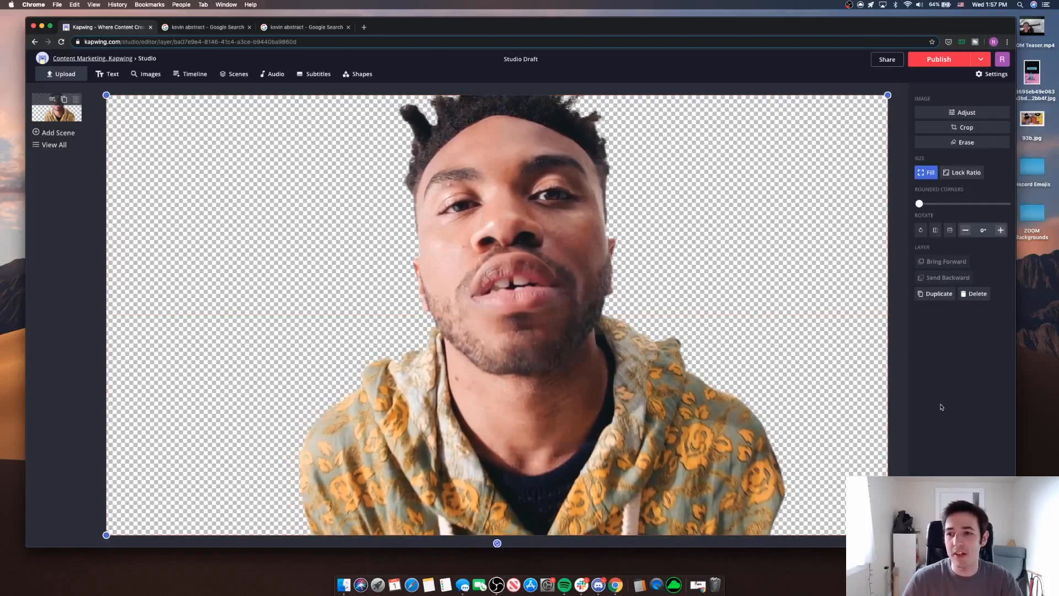
click(809, 91)
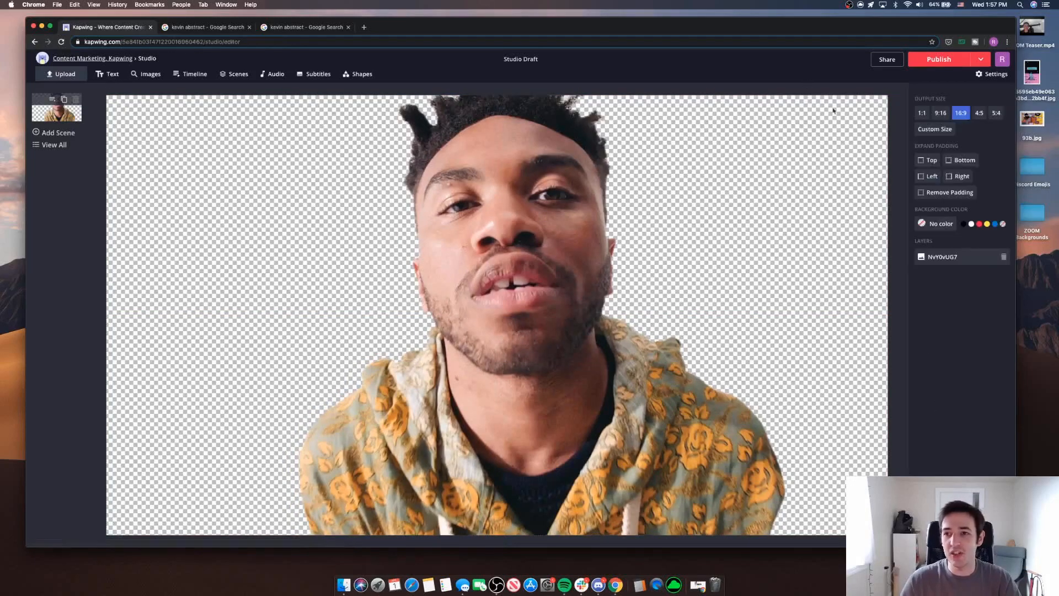
click(938, 225)
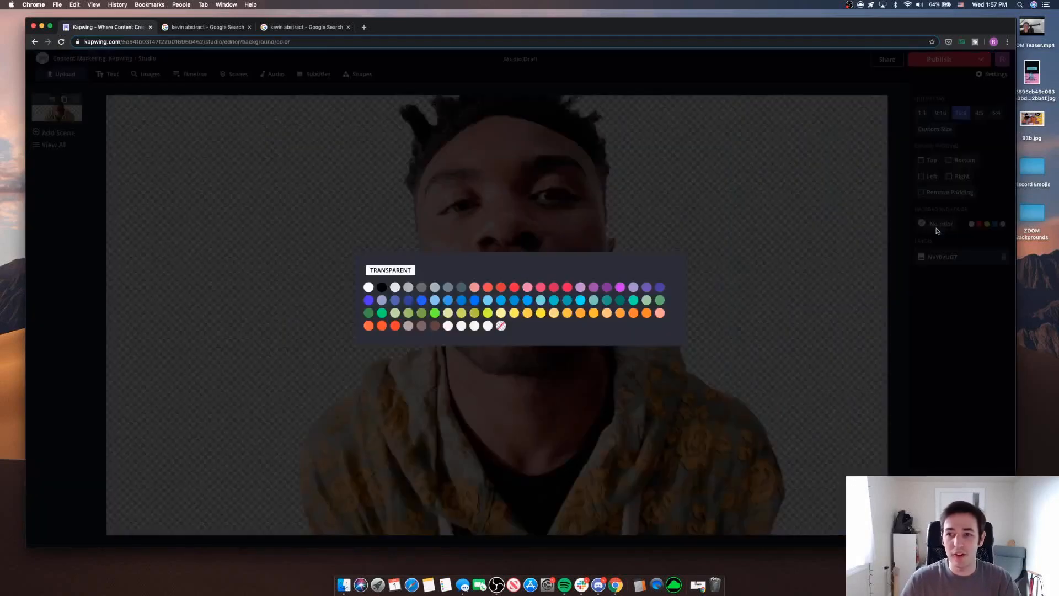
click(582, 289)
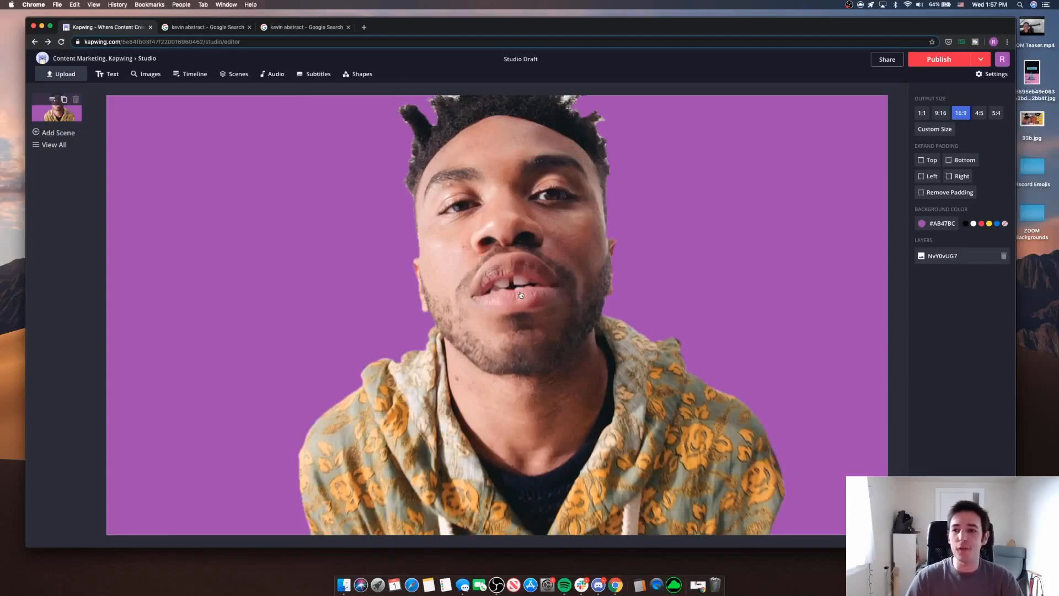
Step: Replace the portrait with the Google Images photo of the man seated on a wooden block, importing it by its image address
click(551, 224)
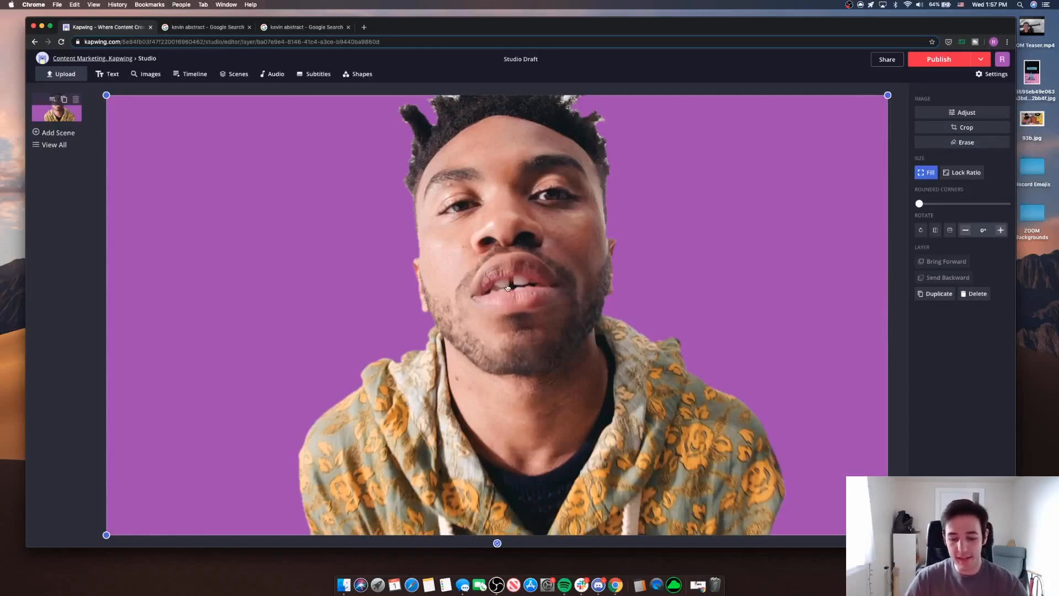
key(Delete)
click(275, 26)
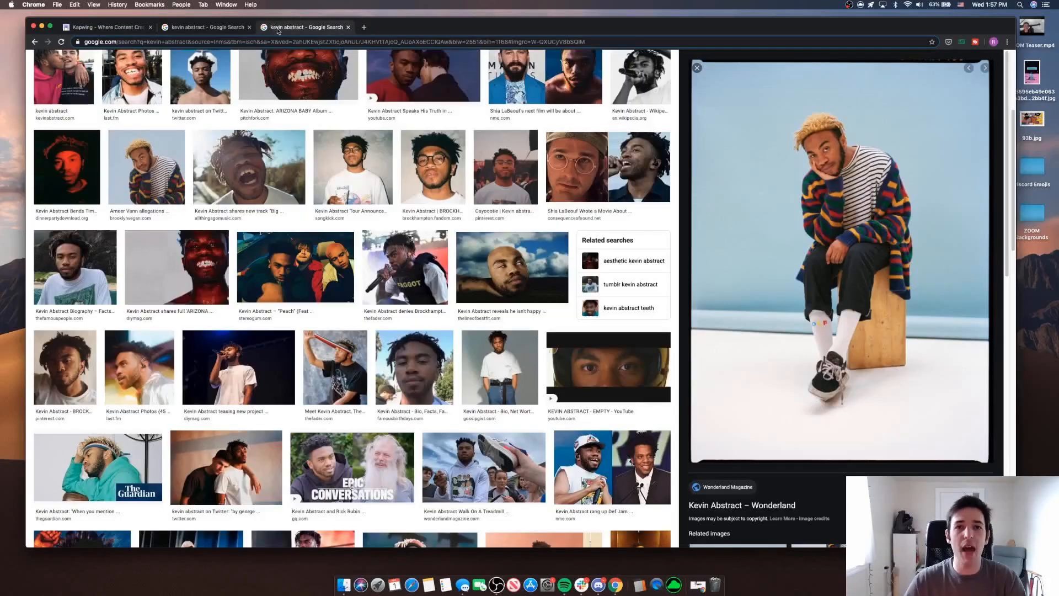
right_click(813, 219)
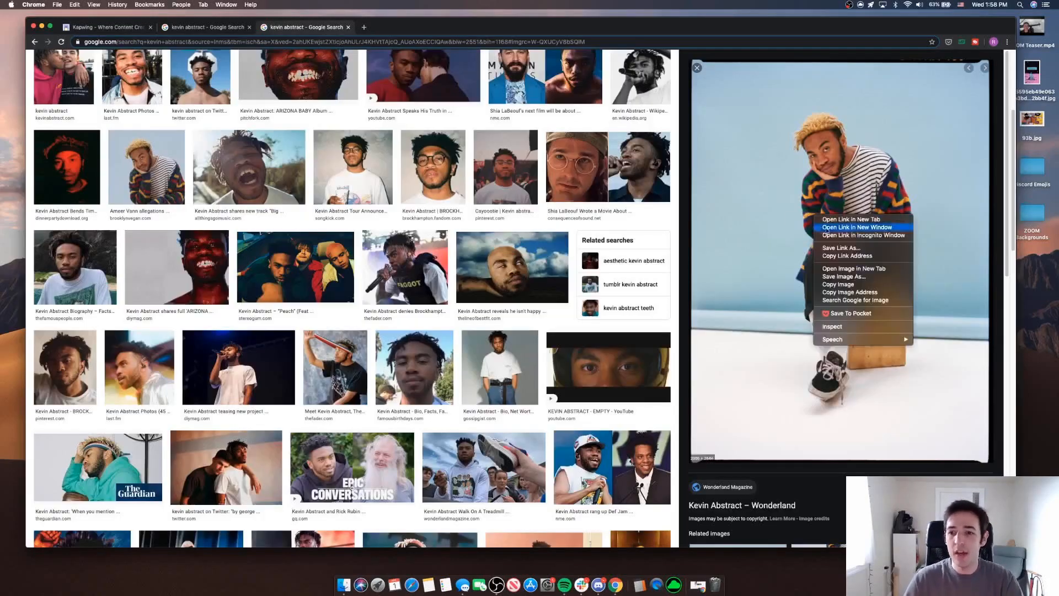
click(864, 297)
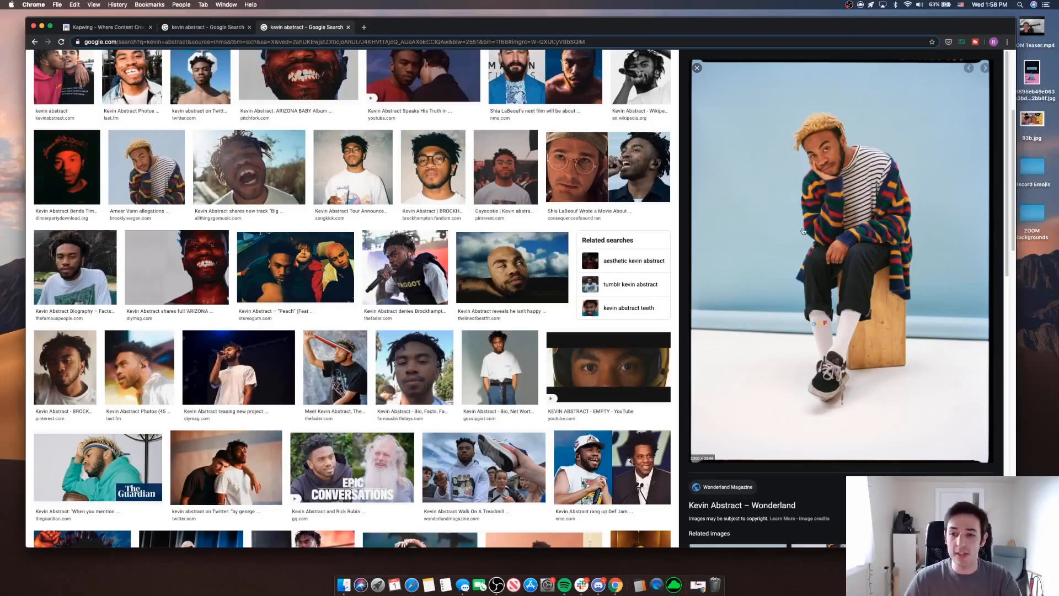
click(108, 28)
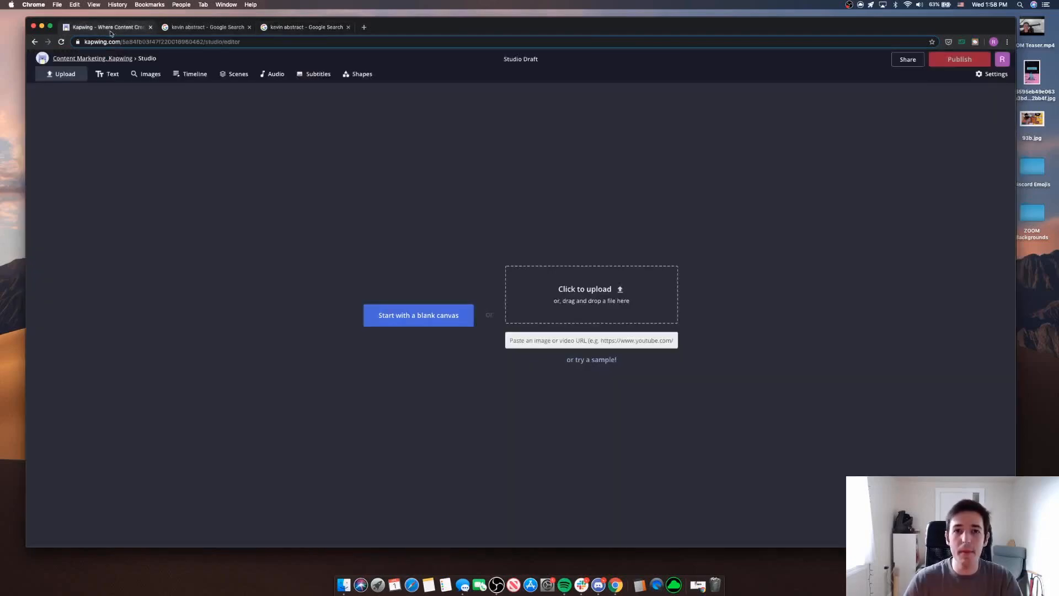
key(super+v)
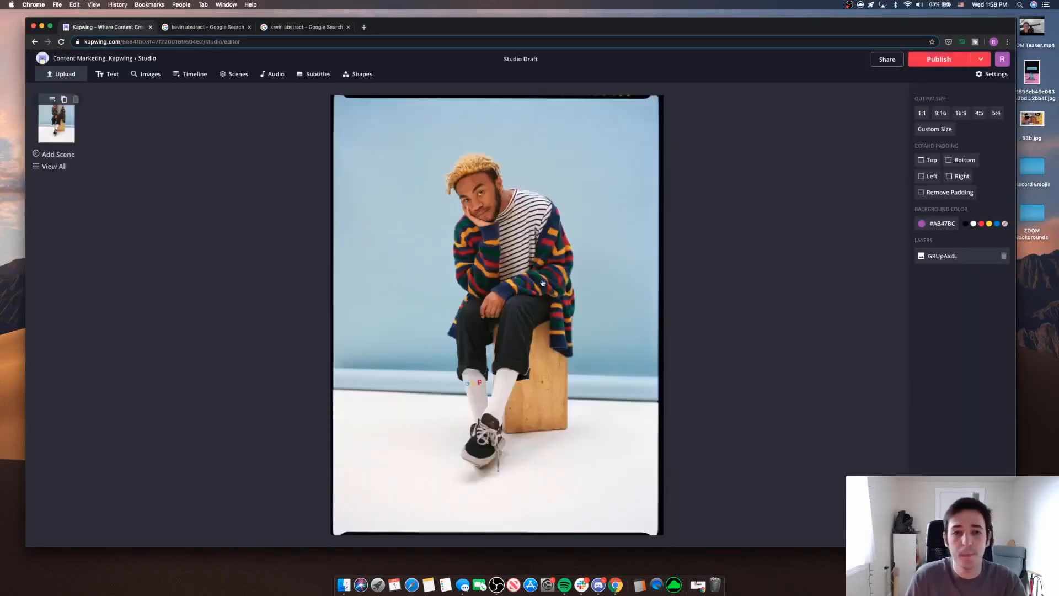
Step: Open the seated-man photo for erasing, test the Erase brush on the blue backdrop near the upper-right corner and undo the last stroke
click(648, 202)
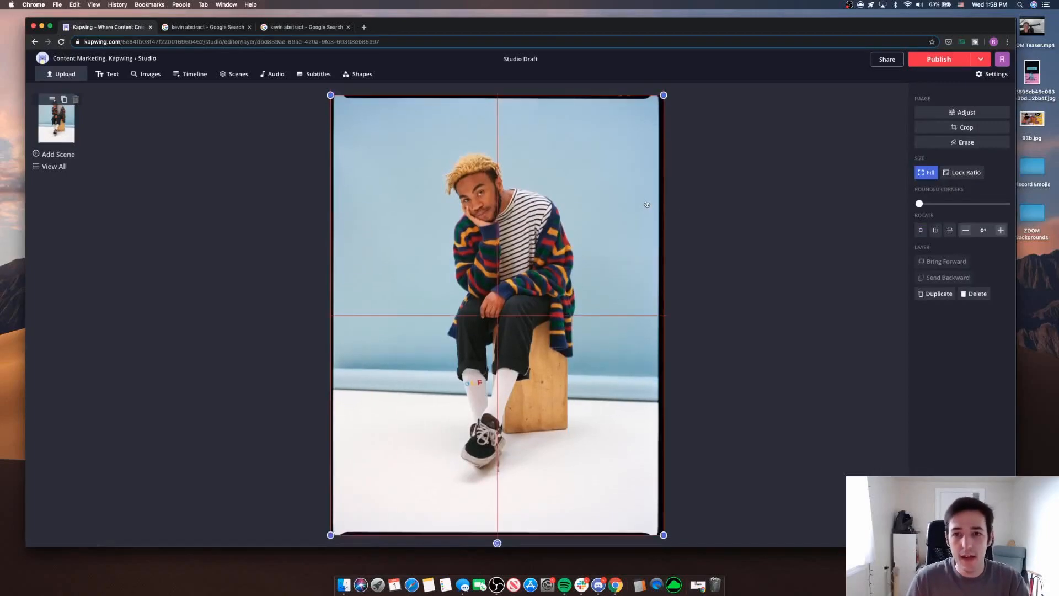
click(793, 211)
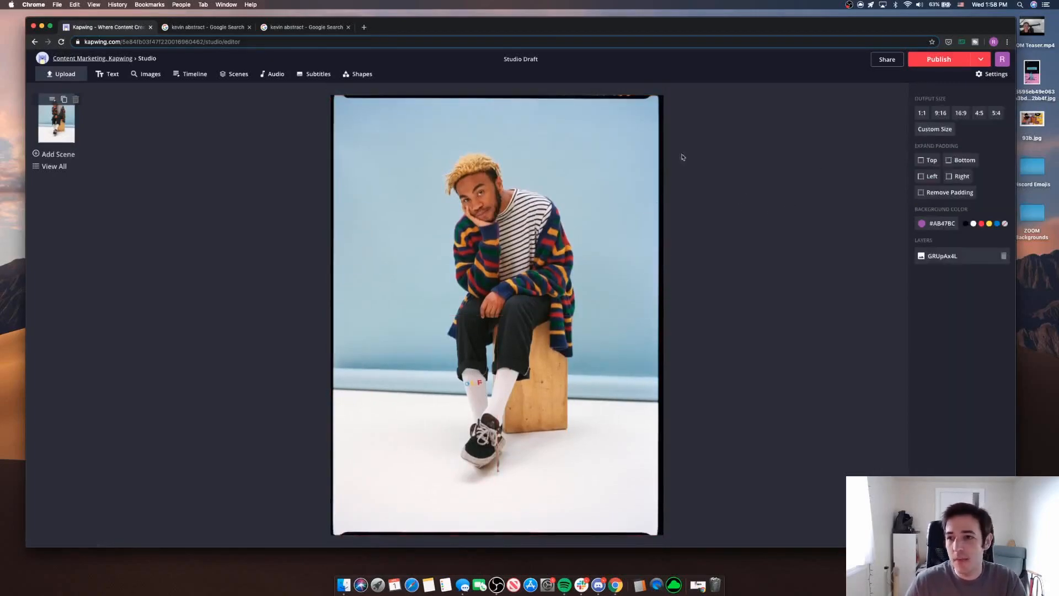
click(546, 198)
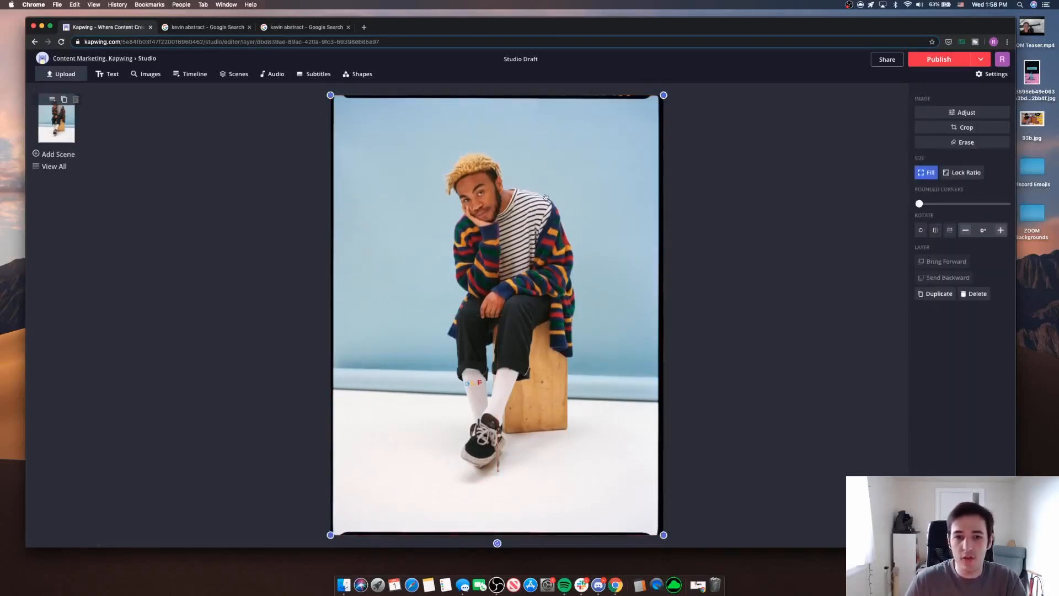
click(964, 144)
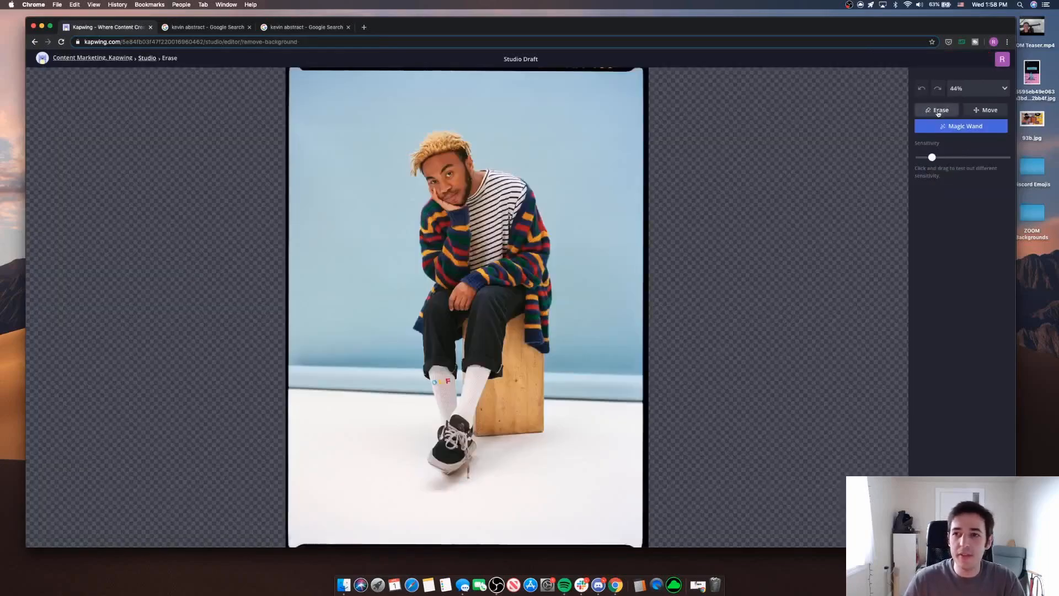
click(937, 109)
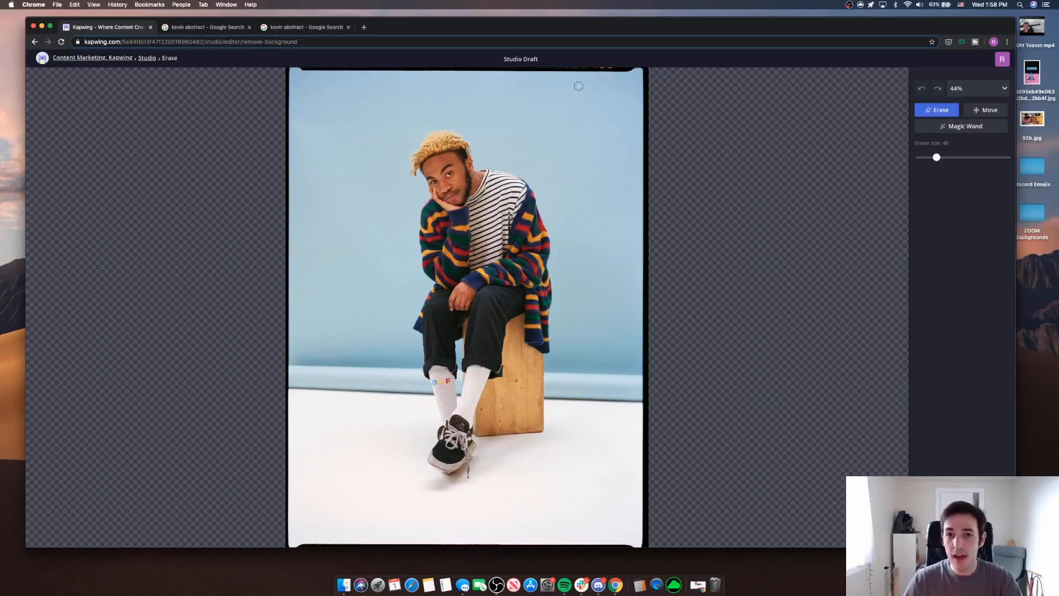
mouse_move(607, 85)
mouse_down()
mouse_move(620, 180)
mouse_move(613, 83)
mouse_move(622, 160)
mouse_up()
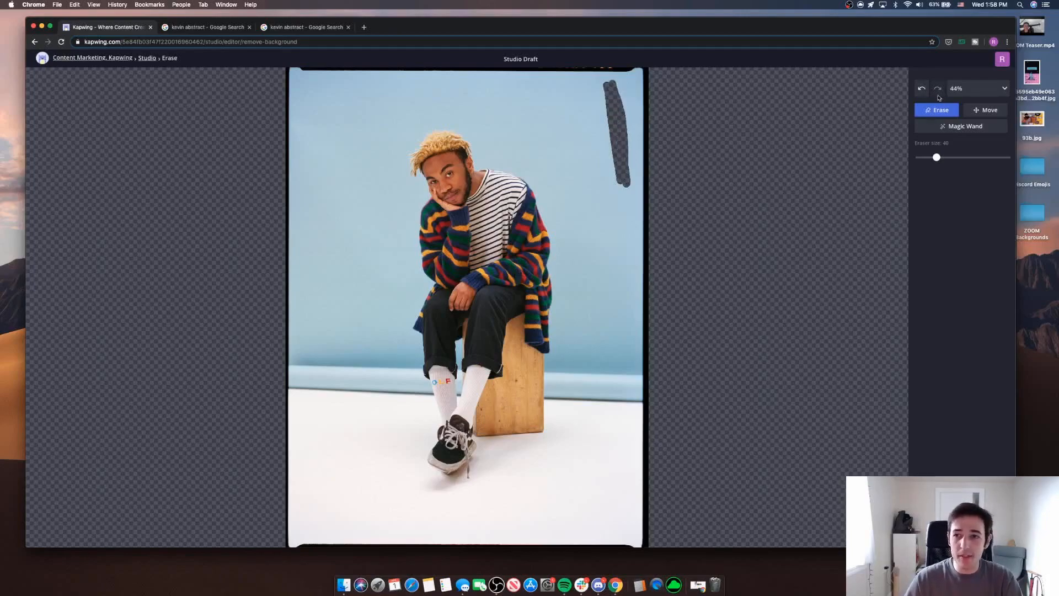
click(922, 89)
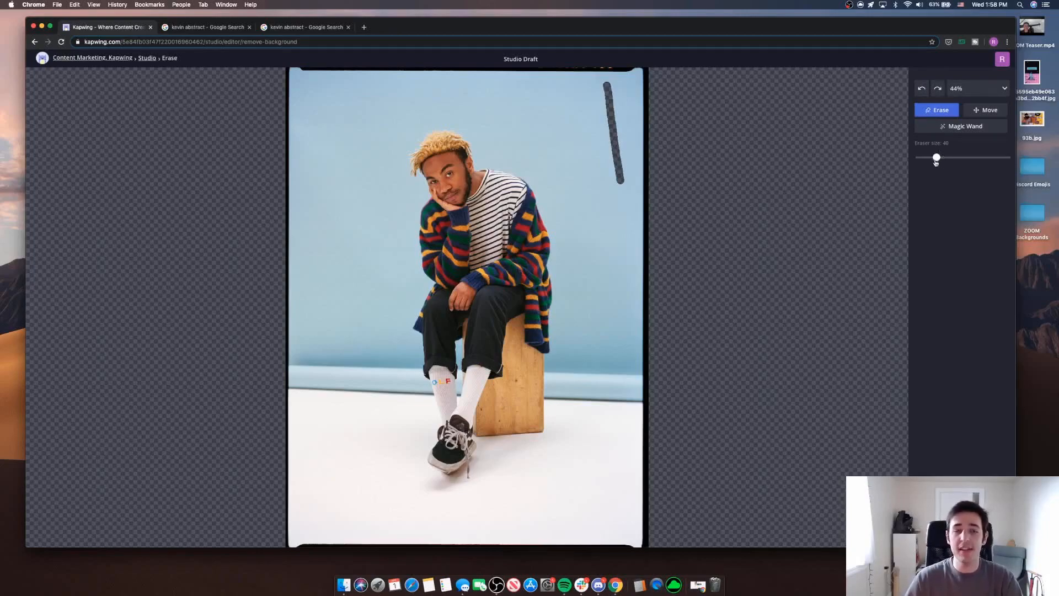
Step: Set the eraser size to 200 and erase the outer border and backdrop around the seated man
drag(938, 158, 1007, 158)
mouse_move(585, 122)
mouse_down()
mouse_move(616, 117)
mouse_move(598, 92)
mouse_move(635, 86)
mouse_move(605, 112)
mouse_move(634, 69)
mouse_move(653, 108)
mouse_move(634, 499)
mouse_move(626, 245)
mouse_move(601, 133)
mouse_move(620, 327)
mouse_move(632, 154)
mouse_move(601, 78)
mouse_move(278, 73)
mouse_move(332, 84)
mouse_move(299, 148)
mouse_move(271, 317)
mouse_move(282, 544)
mouse_move(312, 359)
mouse_move(301, 85)
mouse_move(279, 395)
mouse_up()
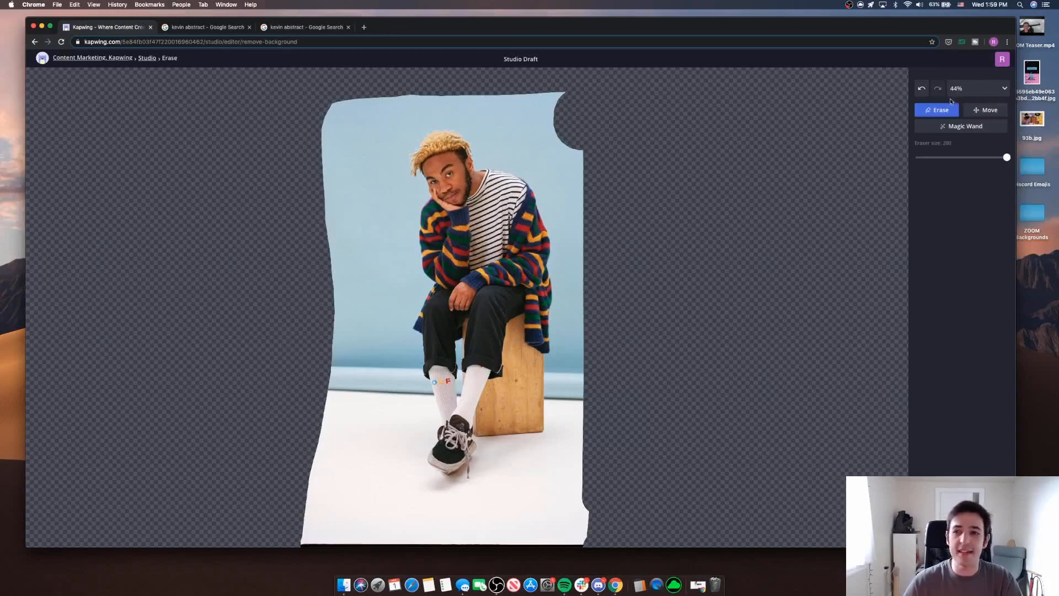
Step: Set the eraser size to 28 and magnify the photo to 200% around the man's head and shoulders
drag(1004, 157, 931, 157)
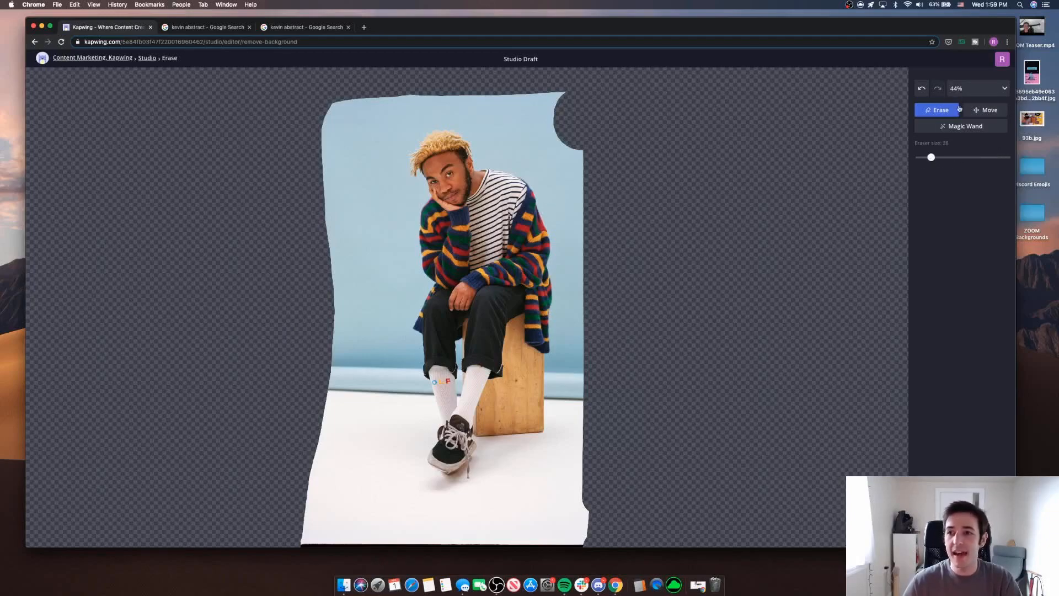
click(968, 90)
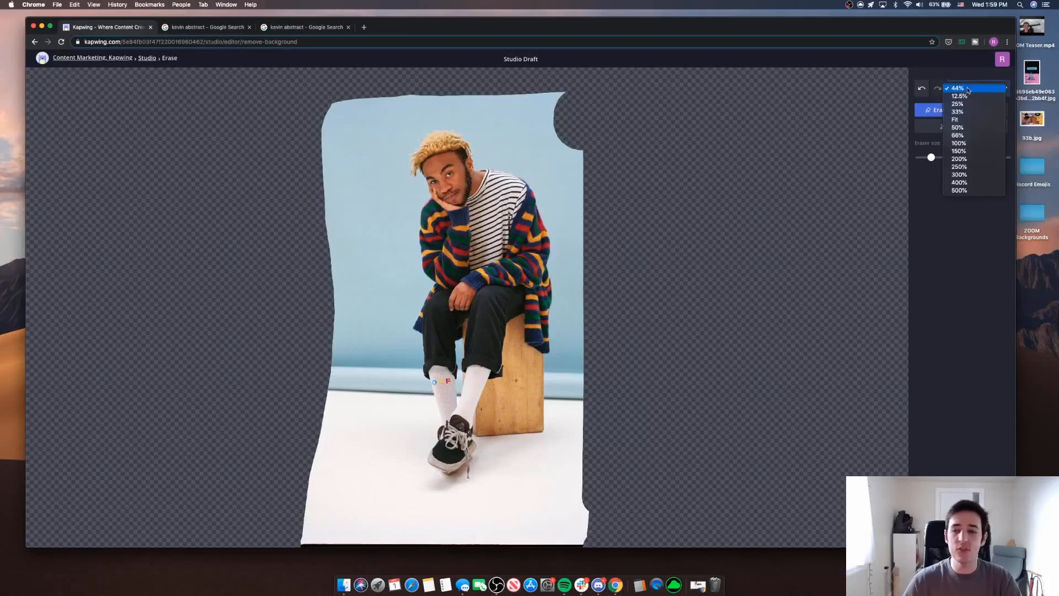
click(960, 159)
scroll(858, 216, up, 10)
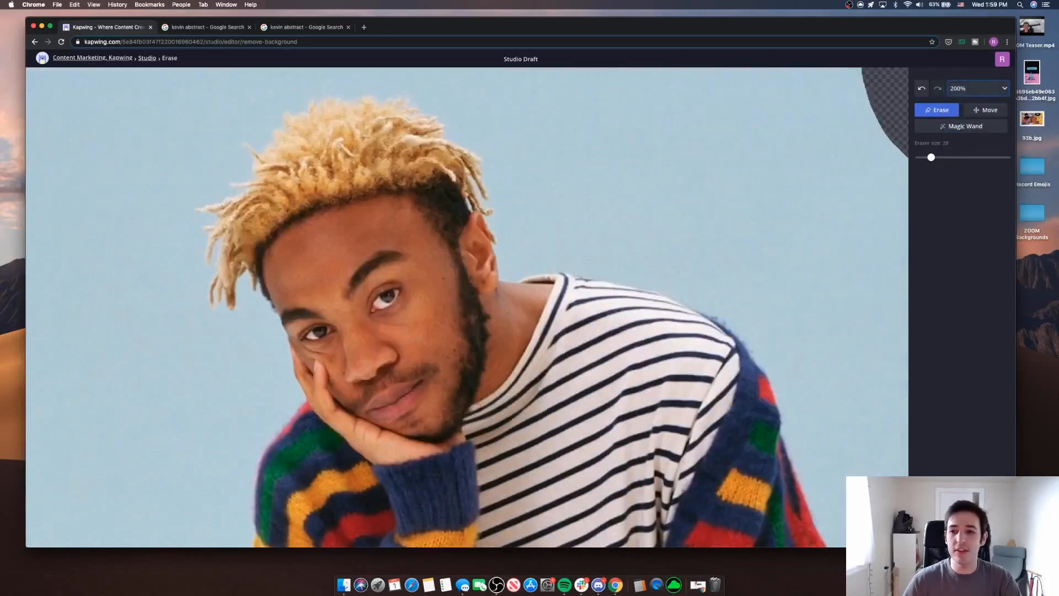
Step: Try 500% magnification around the man's ear and return to 200% around his head and shoulders
click(972, 89)
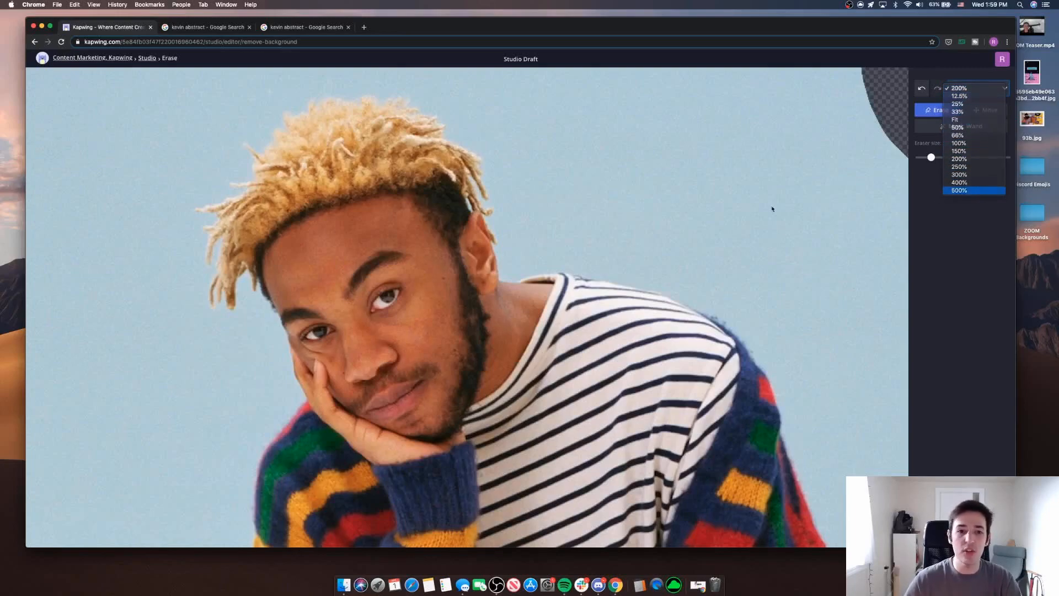
click(965, 190)
scroll(641, 226, up, 10)
scroll(642, 227, down, 1)
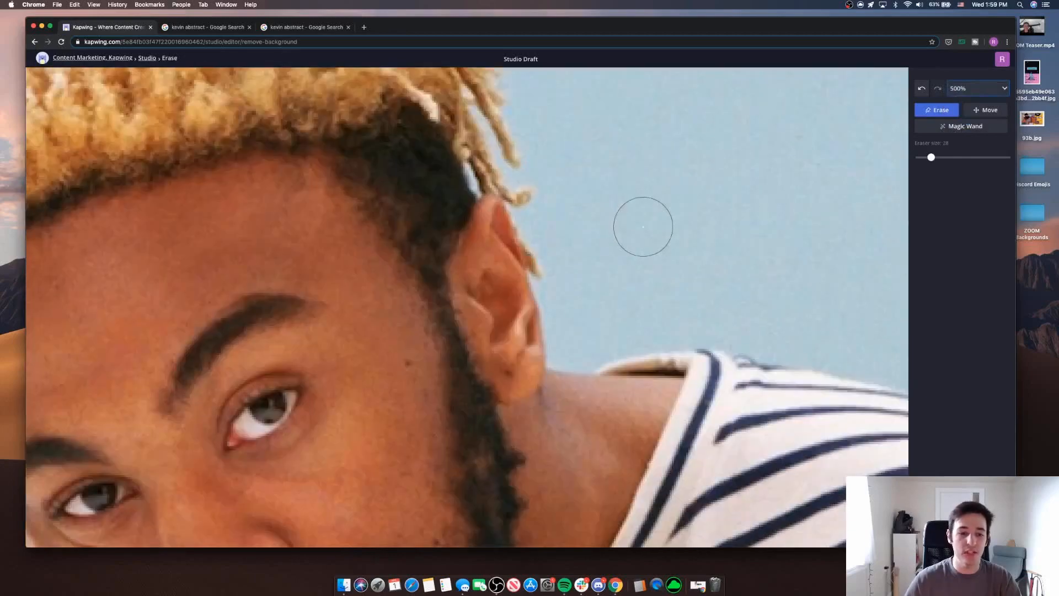
click(966, 91)
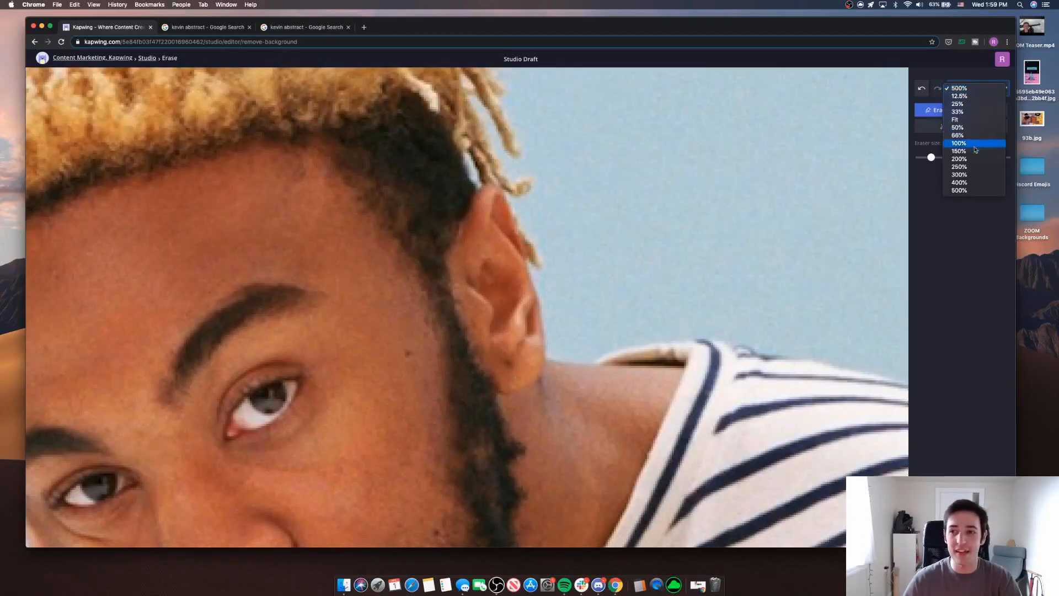
click(960, 159)
scroll(612, 168, up, 5)
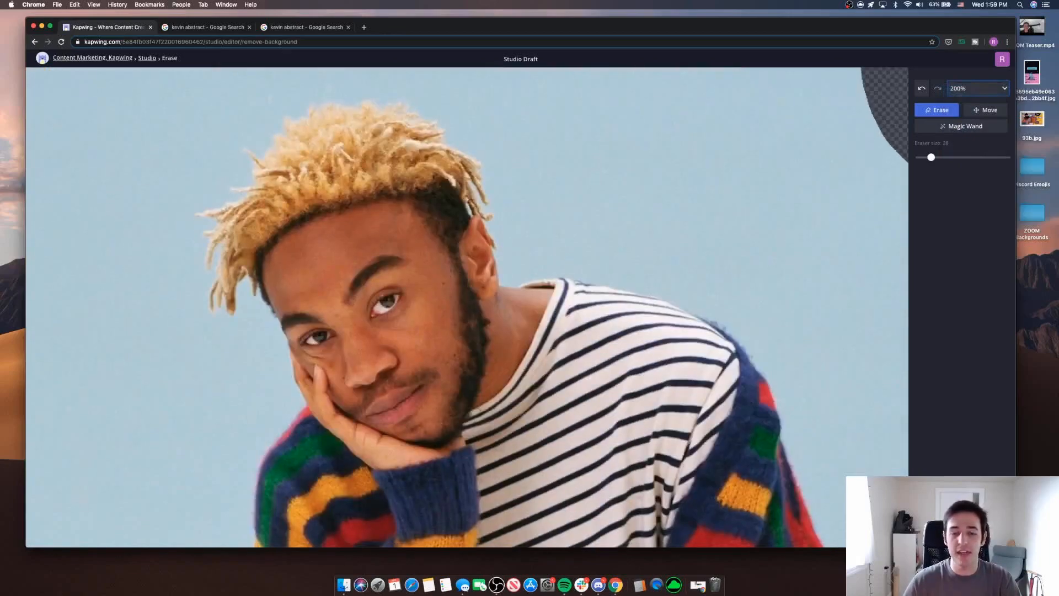
Step: Set the eraser size to 27 and erase the backdrop along the striped-shirt shoulder, starting beside the ear
drag(931, 157, 927, 159)
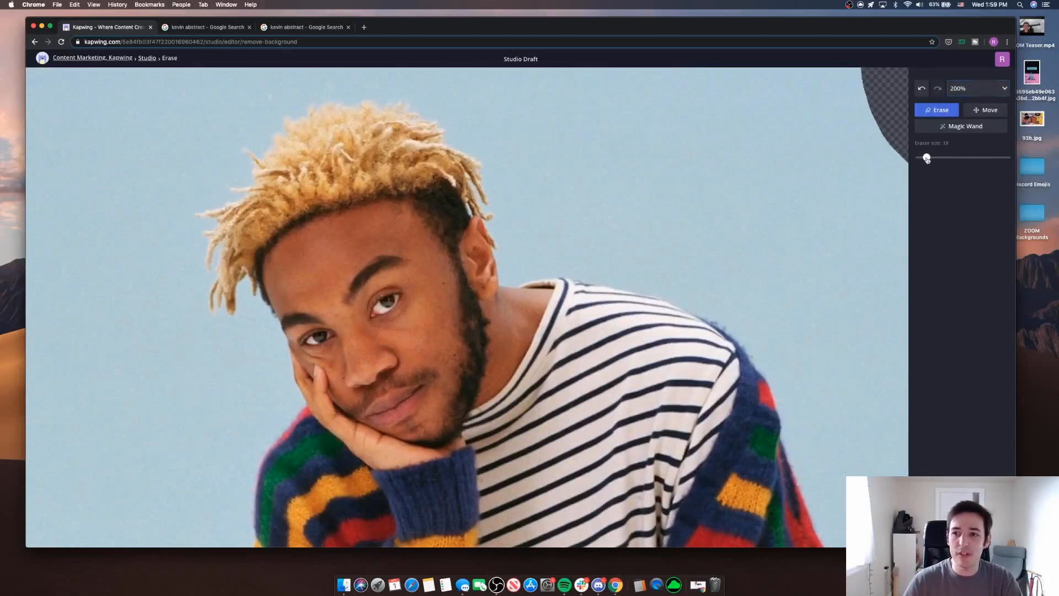
drag(928, 158, 931, 158)
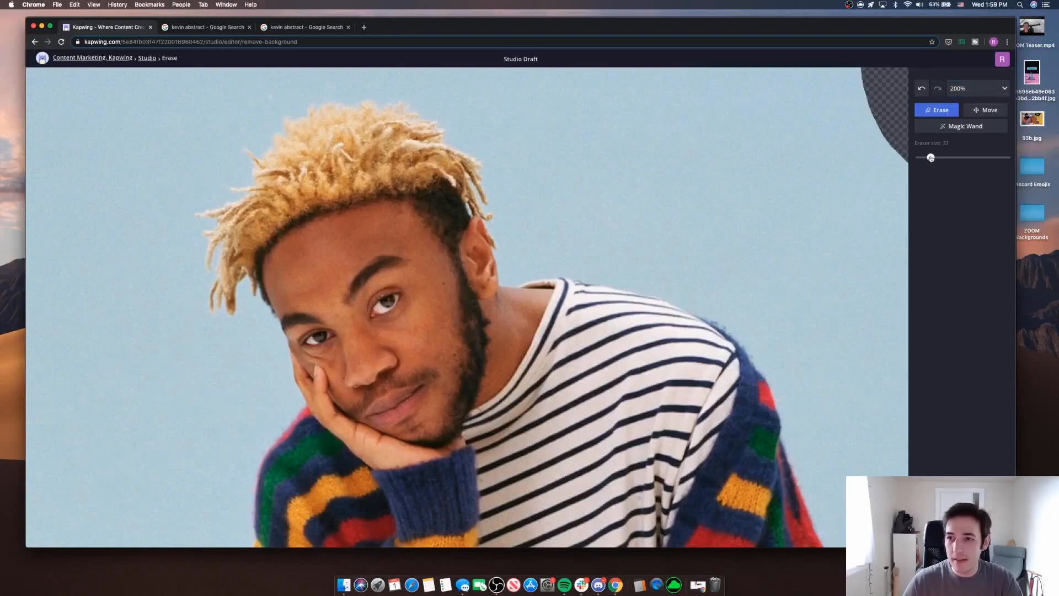
click(518, 273)
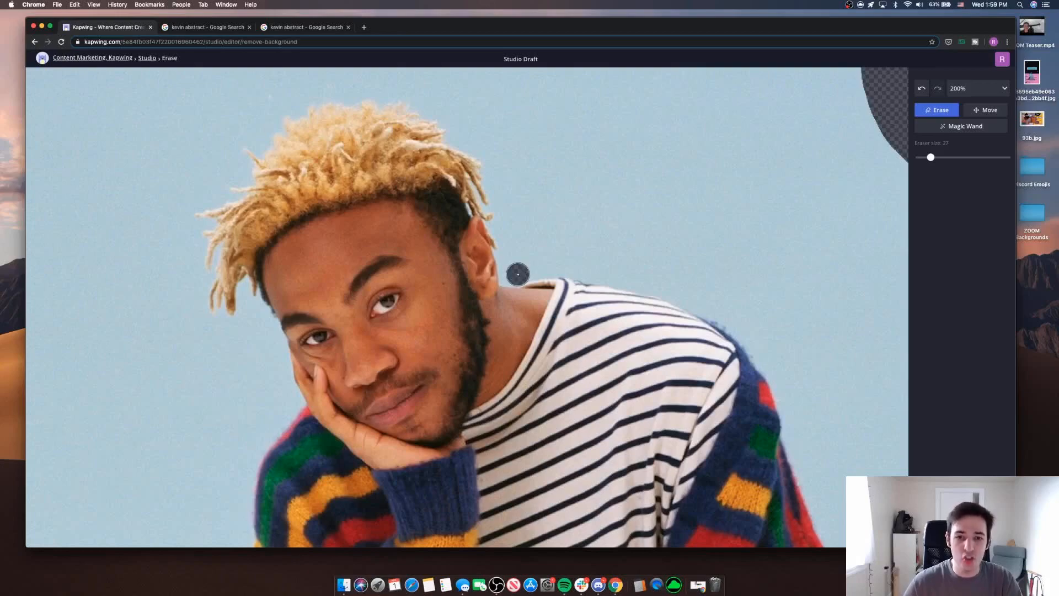
mouse_move(520, 273)
mouse_down()
mouse_move(589, 270)
mouse_move(677, 291)
mouse_move(725, 313)
mouse_move(770, 360)
mouse_up()
scroll(769, 359, down, 1)
scroll(799, 284, down, 4)
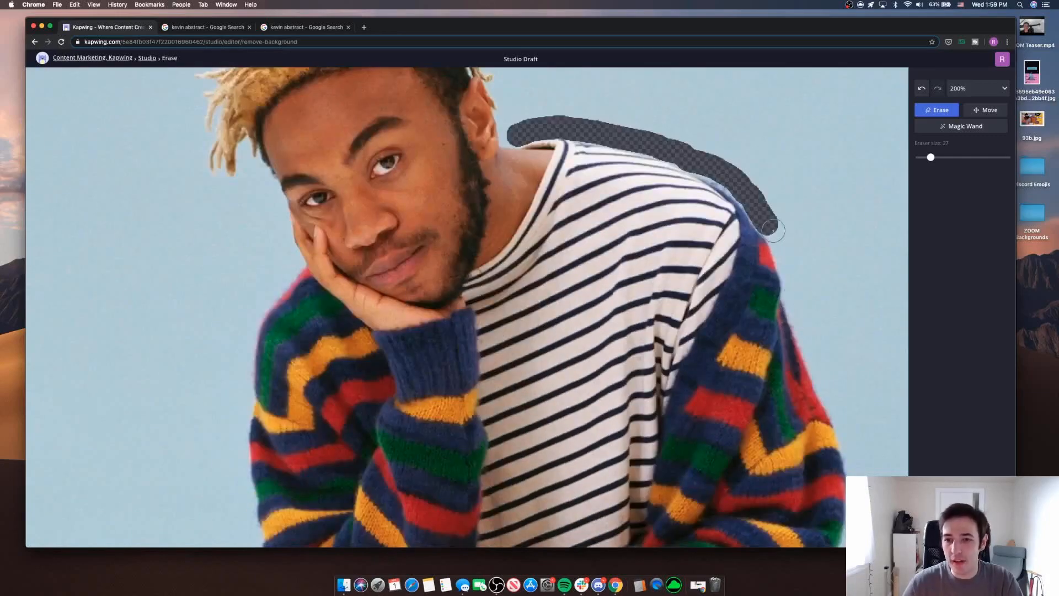
Step: Erase a strip of backdrop along the outer edge of the cardigan sleeve, from the shoulder down past the elbow
drag(774, 226, 818, 358)
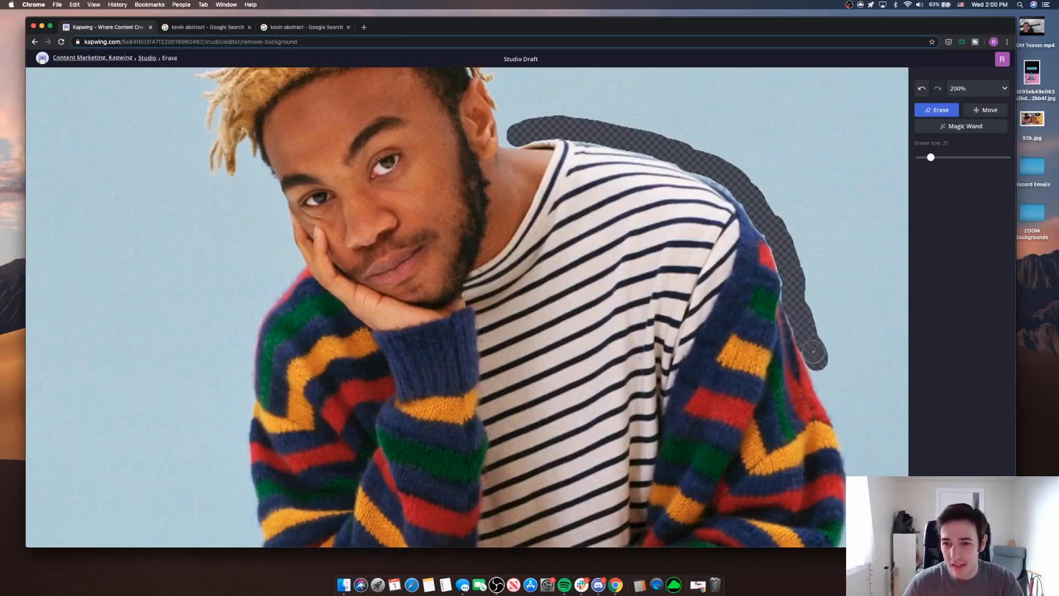
scroll(819, 357, down, 1)
drag(815, 343, 835, 390)
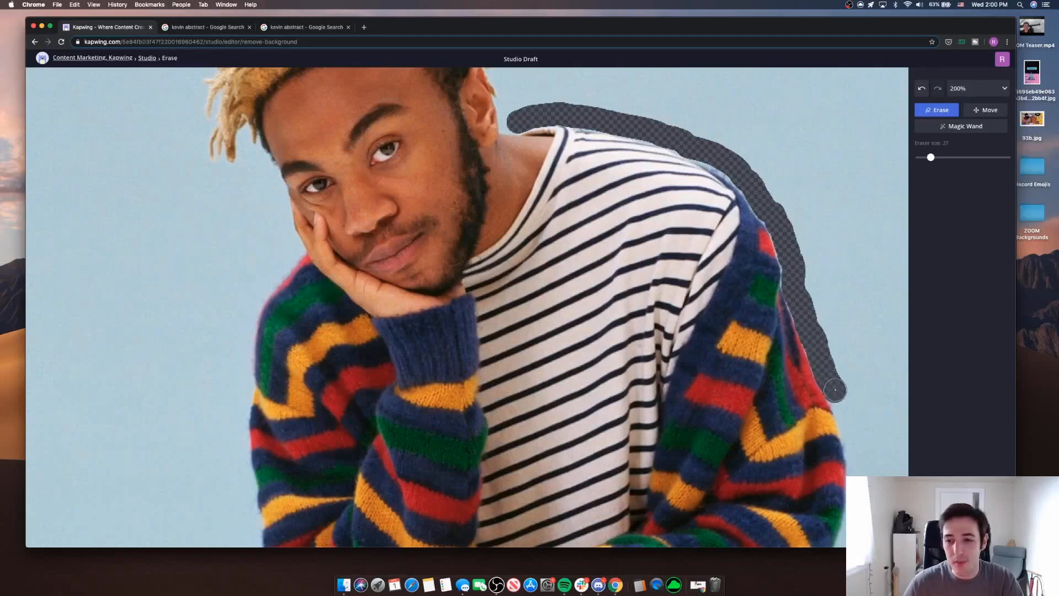
scroll(835, 390, down, 5)
mouse_move(842, 333)
mouse_down()
mouse_move(843, 322)
mouse_move(859, 382)
mouse_move(856, 439)
mouse_up()
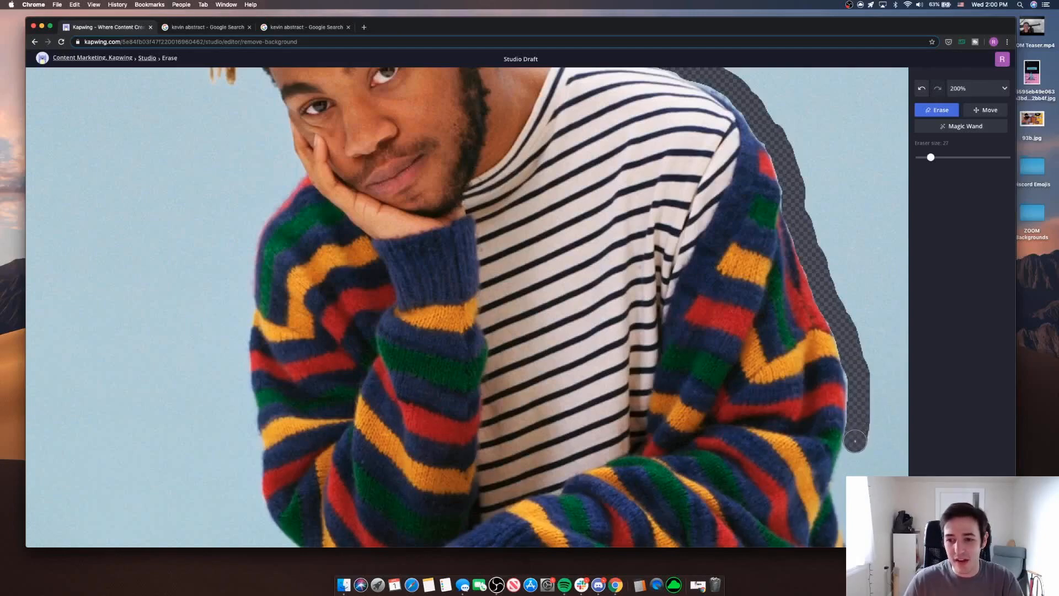
scroll(856, 439, down, 5)
mouse_move(851, 291)
mouse_down()
mouse_move(841, 327)
mouse_move(854, 374)
mouse_up()
Step: Erase the backdrop along the lower cardigan edge beside the wooden box, down to its hanging hem
scroll(856, 358, down, 2)
scroll(856, 358, down, 1)
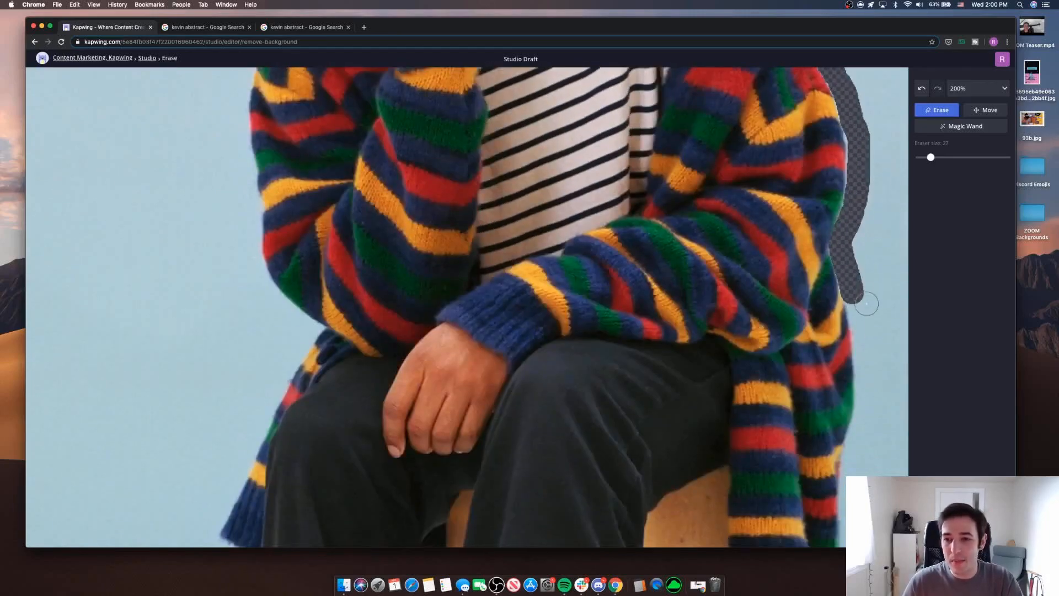
drag(854, 297, 859, 306)
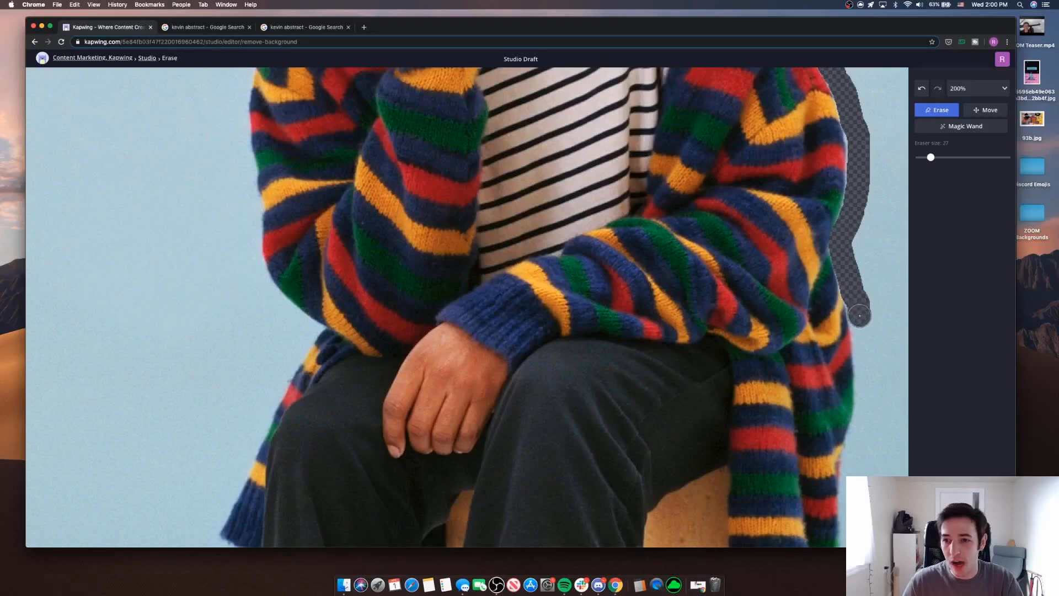
drag(865, 362, 867, 383)
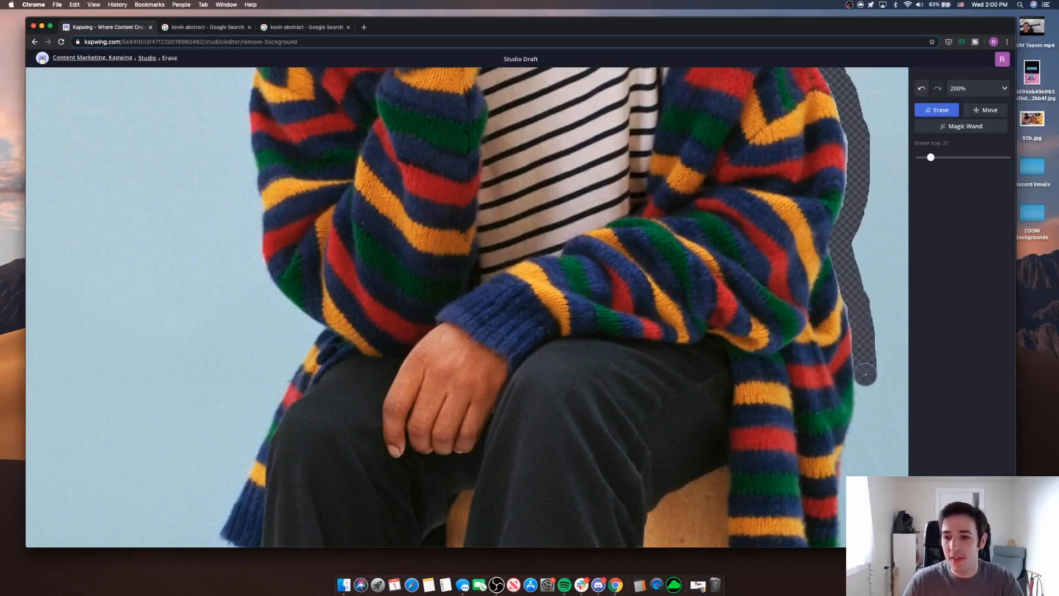
scroll(868, 380, down, 3)
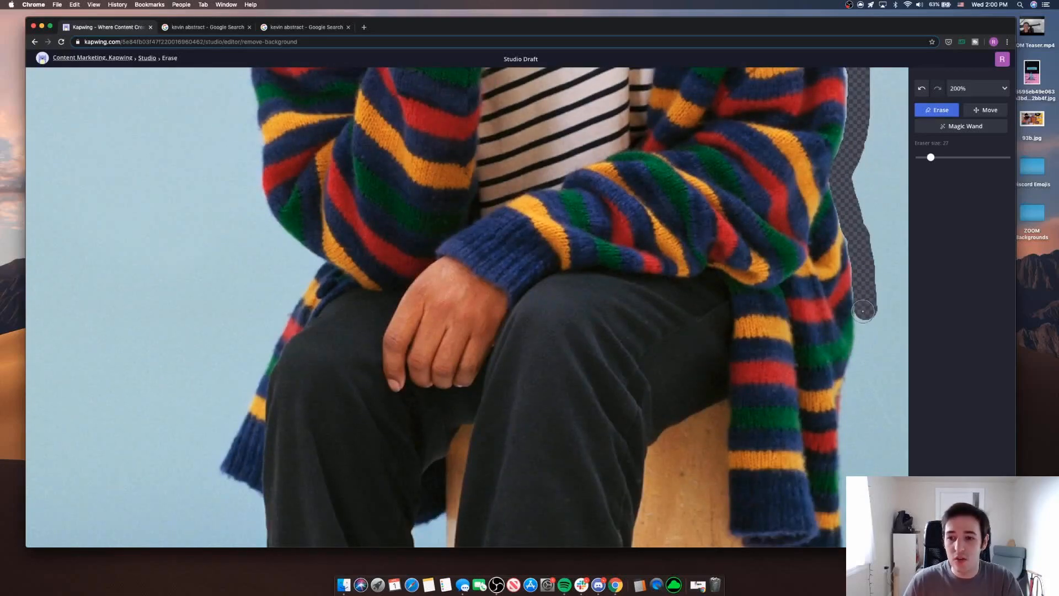
mouse_move(866, 336)
mouse_down()
mouse_move(867, 337)
mouse_move(853, 425)
mouse_up()
scroll(853, 425, down, 5)
drag(854, 307, 854, 459)
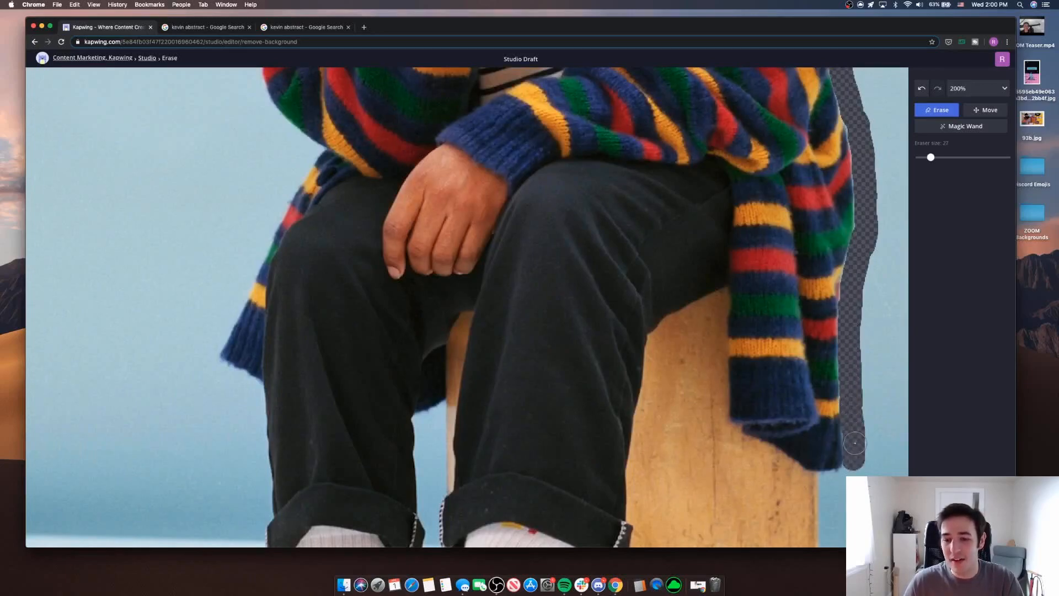
scroll(858, 436, down, 3)
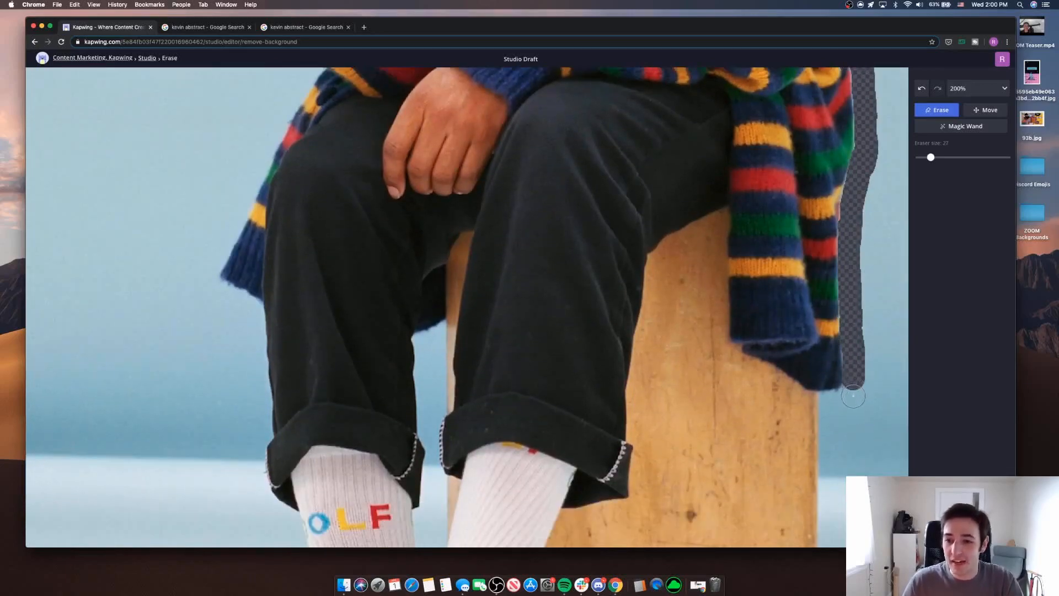
Step: Erase along the side and base of the wooden box and around the shoe's outline
drag(853, 395, 829, 534)
scroll(829, 534, down, 10)
mouse_move(829, 273)
mouse_down()
mouse_move(659, 504)
mouse_move(501, 505)
mouse_up()
scroll(507, 505, down, 5)
mouse_move(508, 367)
mouse_down()
mouse_move(515, 425)
mouse_move(488, 491)
mouse_up()
scroll(489, 491, down, 5)
mouse_move(489, 437)
mouse_down()
mouse_move(454, 382)
mouse_move(309, 389)
mouse_move(276, 341)
mouse_move(317, 245)
mouse_up()
Step: Erase the backdrop upward along the sock, the outer trouser leg and the hanging cardigan opposite the box
scroll(307, 391, up, 1)
scroll(317, 246, up, 6)
mouse_move(322, 521)
mouse_down()
mouse_move(273, 319)
mouse_move(257, 153)
mouse_up()
scroll(257, 153, up, 4)
mouse_move(255, 369)
mouse_down()
mouse_move(211, 295)
mouse_move(313, 100)
mouse_up()
scroll(313, 101, up, 3)
Step: Erase the backdrop along the cardigan sleeve of the propped arm, from the elbow up to the shoulder
drag(313, 226, 253, 170)
scroll(253, 170, up, 4)
drag(253, 353, 242, 175)
scroll(242, 174, up, 4)
drag(243, 405, 278, 234)
Step: Reduce the eraser size and erase around the face and hair to complete the outline near the ear
drag(931, 157, 924, 157)
mouse_move(246, 252)
mouse_down()
mouse_move(201, 233)
mouse_move(193, 191)
mouse_up()
scroll(193, 190, up, 4)
mouse_move(221, 279)
mouse_down()
mouse_move(273, 211)
mouse_move(334, 181)
mouse_move(463, 230)
mouse_move(499, 359)
mouse_up()
scroll(500, 359, down, 10)
Step: Set the eraser size to 200, erase most of the outer backdrop, and undo a test stroke across the man's leg and box
drag(924, 157, 978, 158)
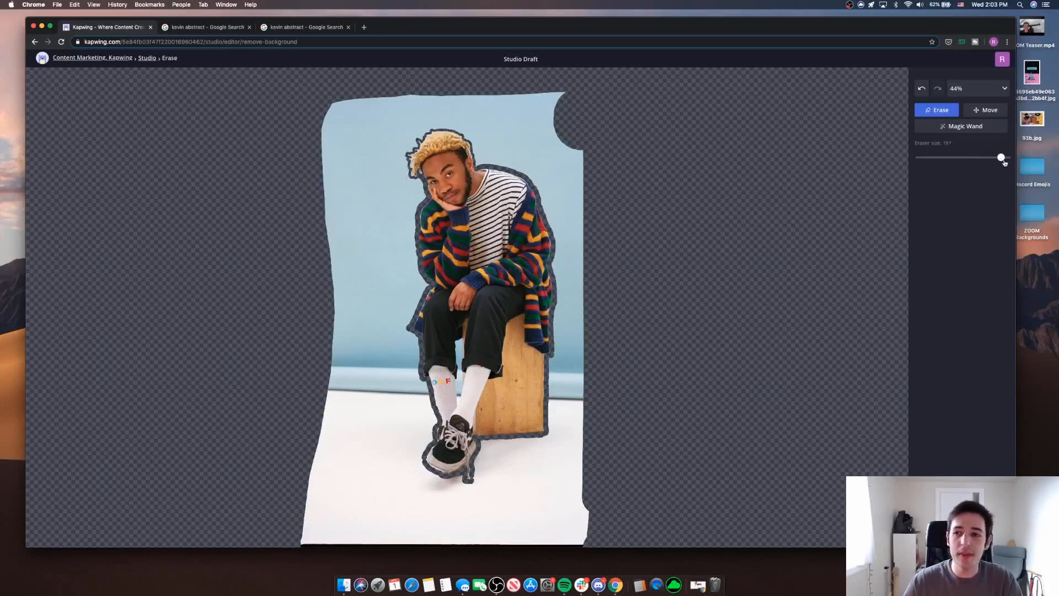
mouse_move(538, 99)
mouse_down()
mouse_move(583, 113)
mouse_move(574, 530)
mouse_move(436, 521)
mouse_move(334, 532)
mouse_move(315, 492)
mouse_move(347, 431)
mouse_move(348, 155)
mouse_move(321, 468)
mouse_move(340, 143)
mouse_move(366, 94)
mouse_move(497, 94)
mouse_move(565, 158)
mouse_move(488, 113)
mouse_move(438, 108)
mouse_move(402, 113)
mouse_move(374, 145)
mouse_move(372, 433)
mouse_move(398, 508)
mouse_move(508, 504)
mouse_move(546, 476)
mouse_move(564, 448)
mouse_move(572, 341)
mouse_move(562, 204)
mouse_move(579, 226)
mouse_up()
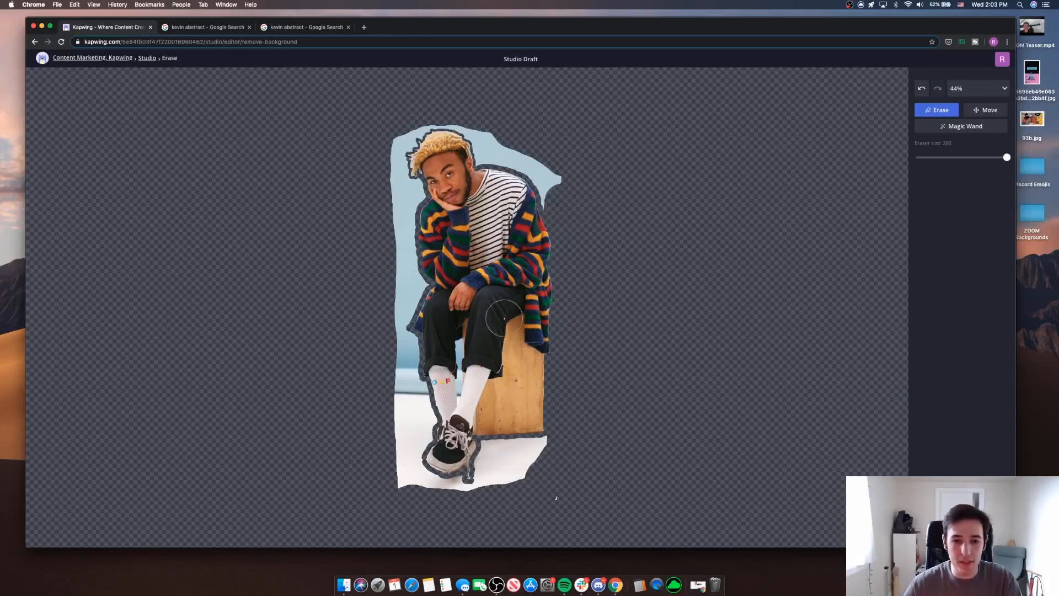
drag(491, 250, 506, 386)
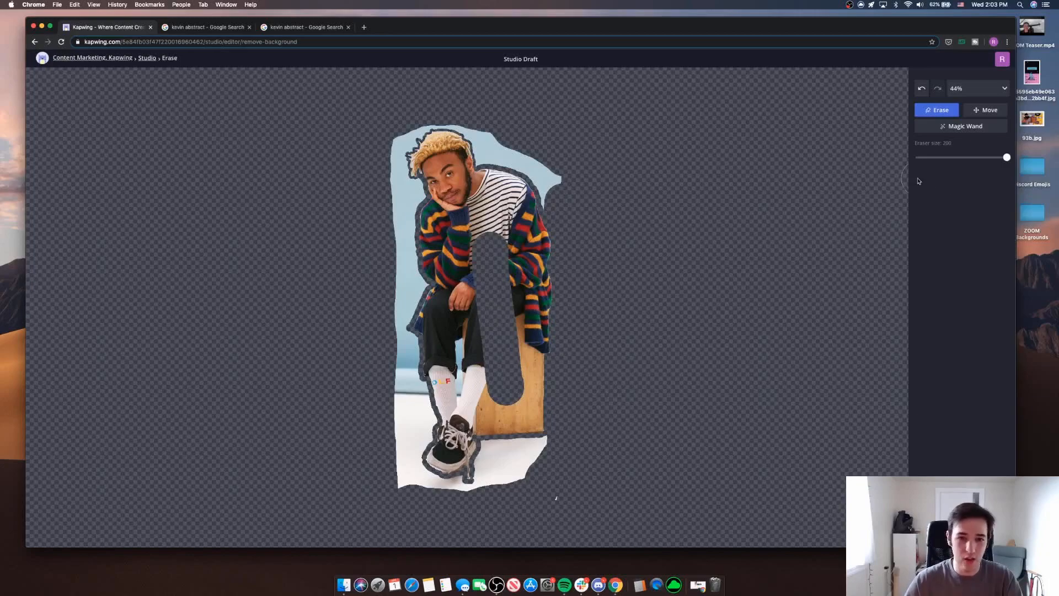
click(921, 88)
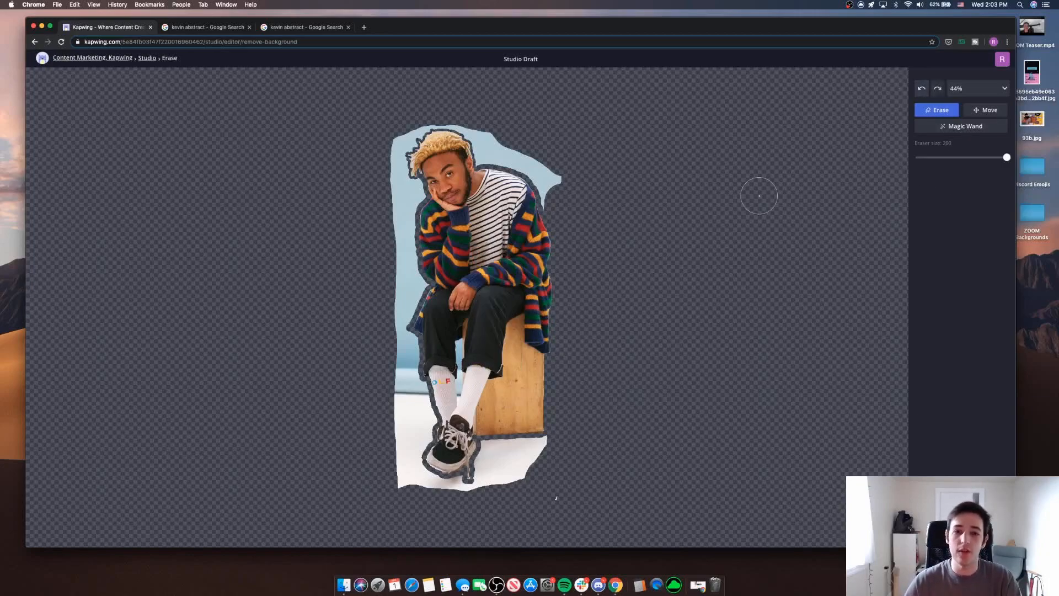
Step: Erase the remaining backdrop up to the man's outline, reduce the eraser size to 34, and finish erasing
mouse_move(567, 195)
mouse_down()
mouse_move(526, 156)
mouse_move(490, 151)
mouse_move(480, 122)
mouse_move(447, 111)
mouse_move(414, 118)
mouse_move(384, 163)
mouse_move(386, 469)
mouse_move(414, 490)
mouse_move(474, 498)
mouse_move(489, 469)
mouse_move(536, 450)
mouse_move(487, 518)
mouse_move(410, 473)
mouse_move(419, 427)
mouse_move(393, 316)
mouse_move(403, 277)
mouse_move(422, 284)
mouse_move(410, 281)
mouse_move(405, 214)
mouse_move(415, 192)
mouse_move(398, 178)
mouse_move(398, 147)
mouse_move(449, 117)
mouse_move(474, 138)
mouse_up()
click(976, 159)
drag(980, 158, 933, 158)
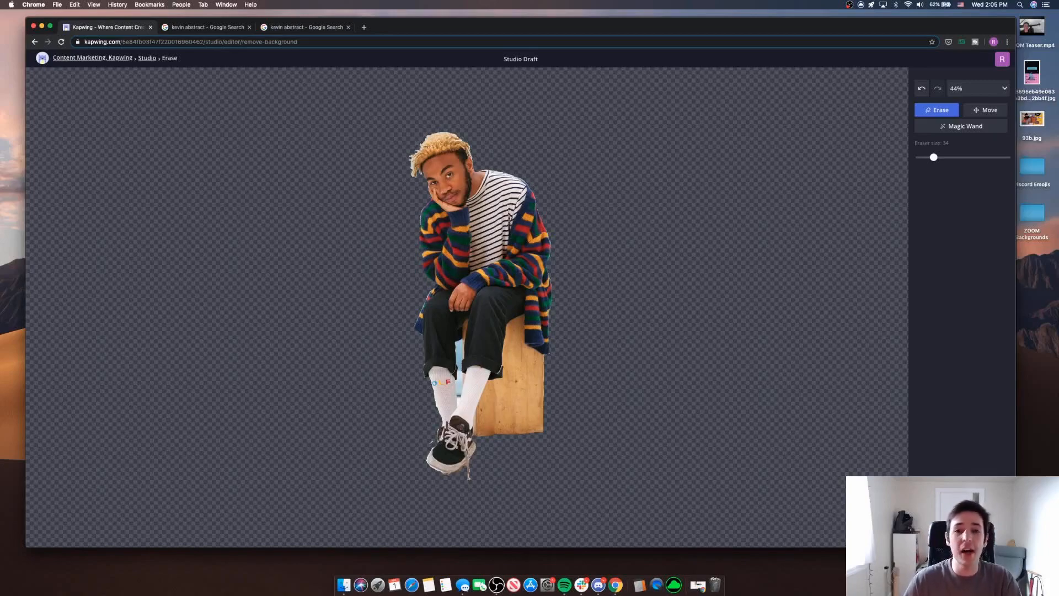
click(961, 531)
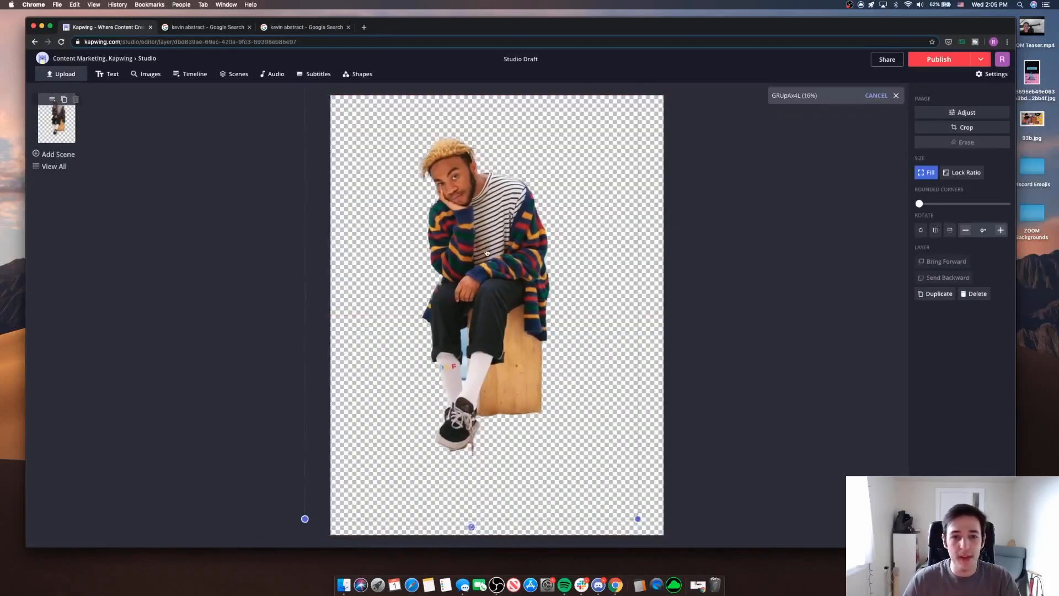
Step: Set the canvas background colour to the blue #3D5AFE behind the cutout and check the result
click(820, 258)
click(938, 223)
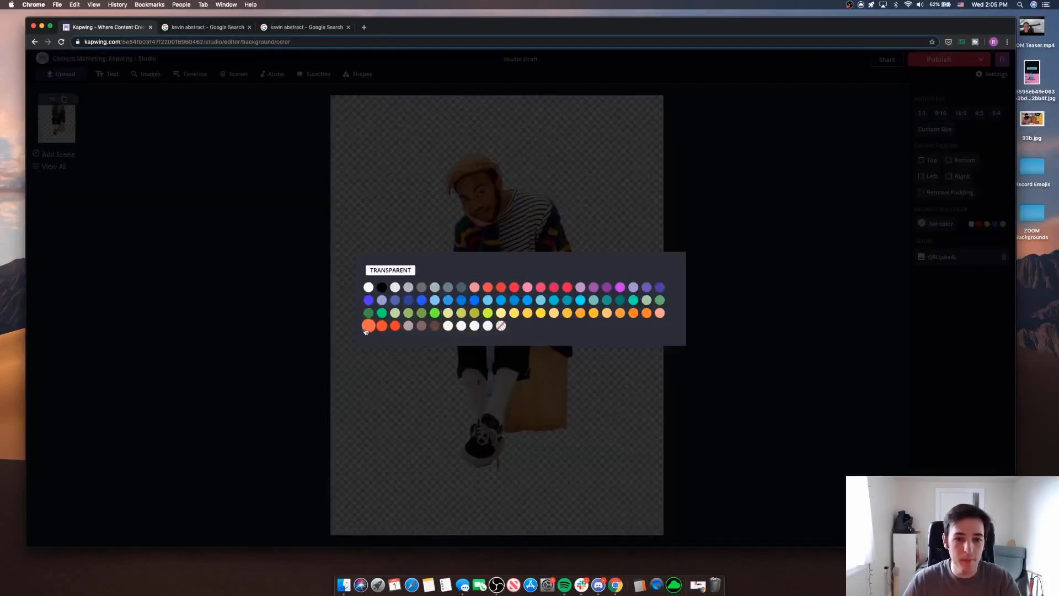
click(422, 301)
click(519, 311)
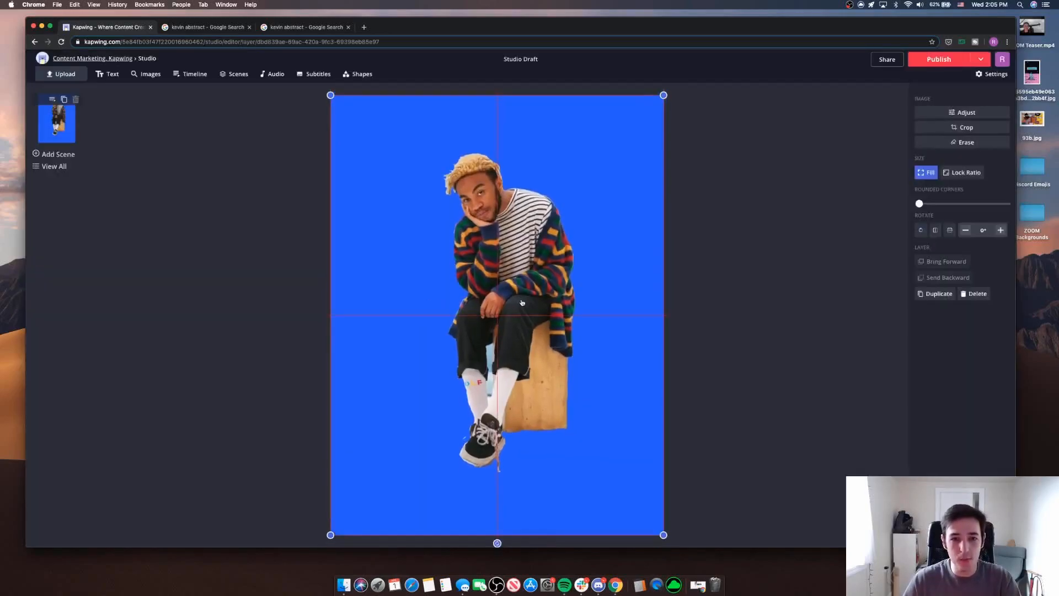
click(712, 302)
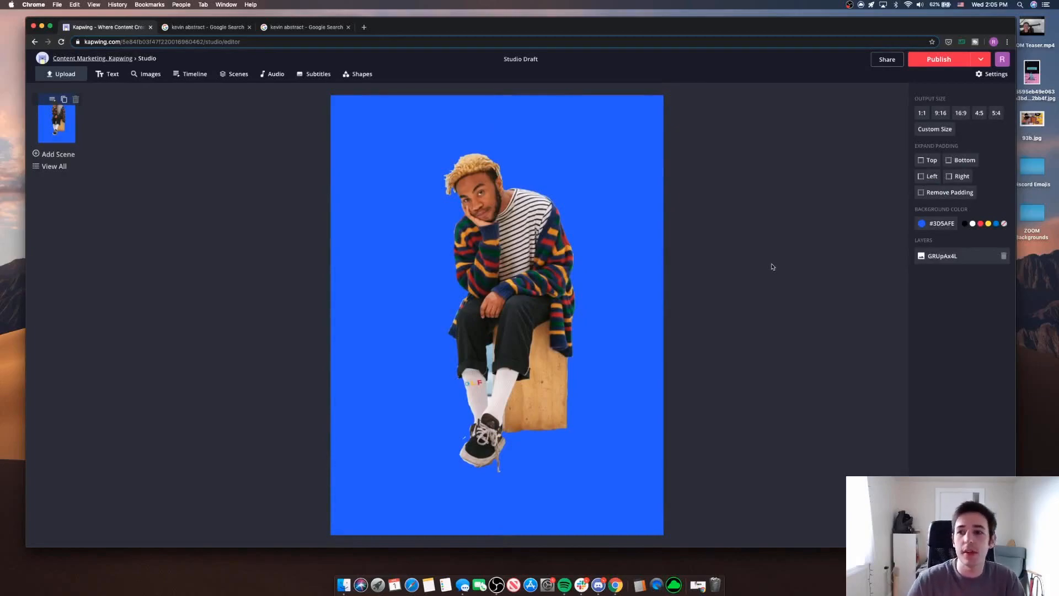
Step: Reopen the cutout for erasing, switch from Magic Wand to Erase, and return to the canvas with nothing selected
click(508, 245)
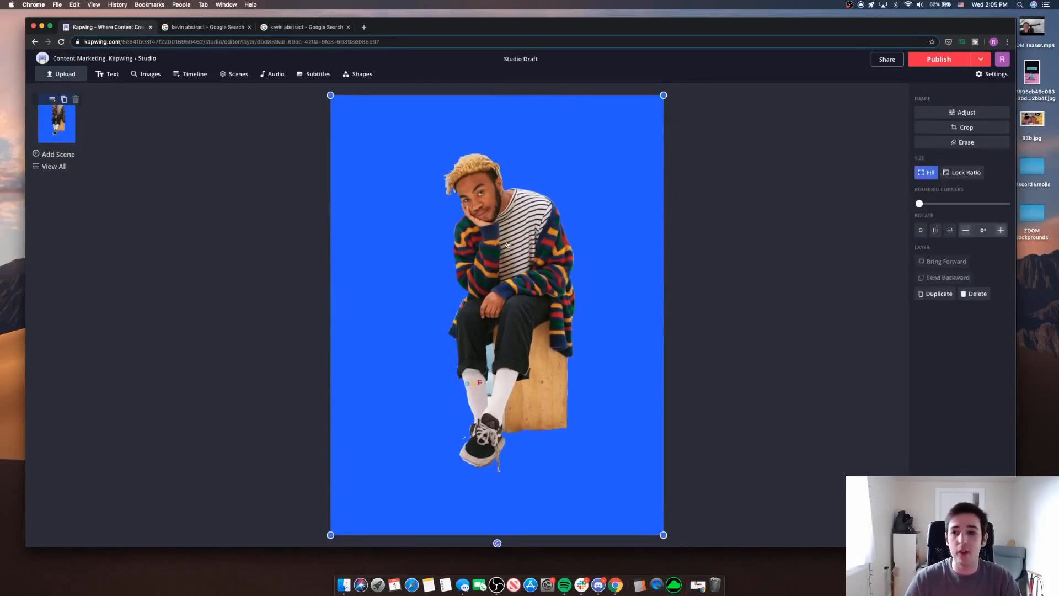
click(963, 143)
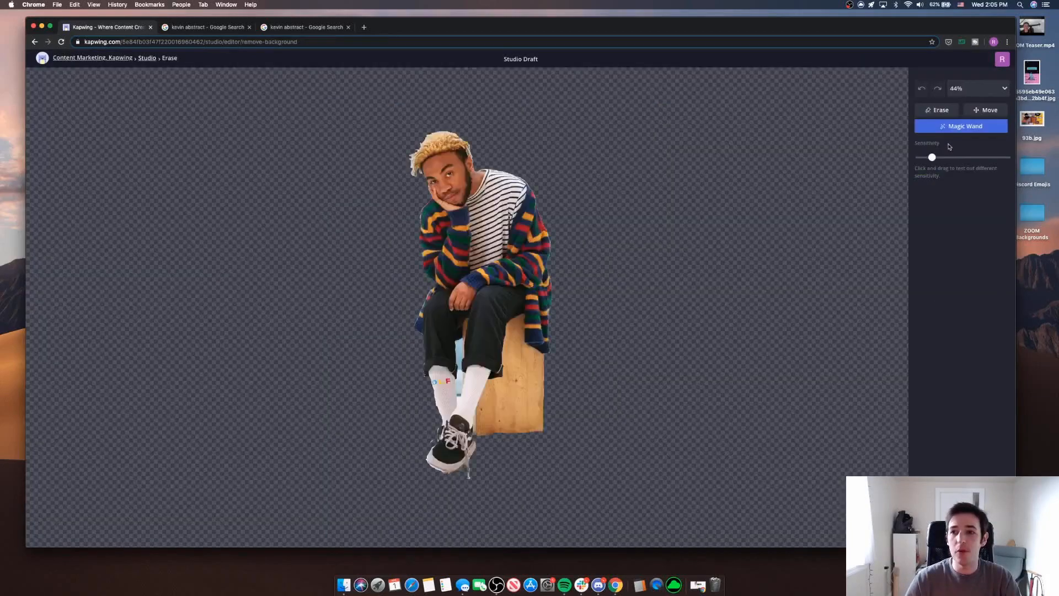
click(938, 110)
click(963, 530)
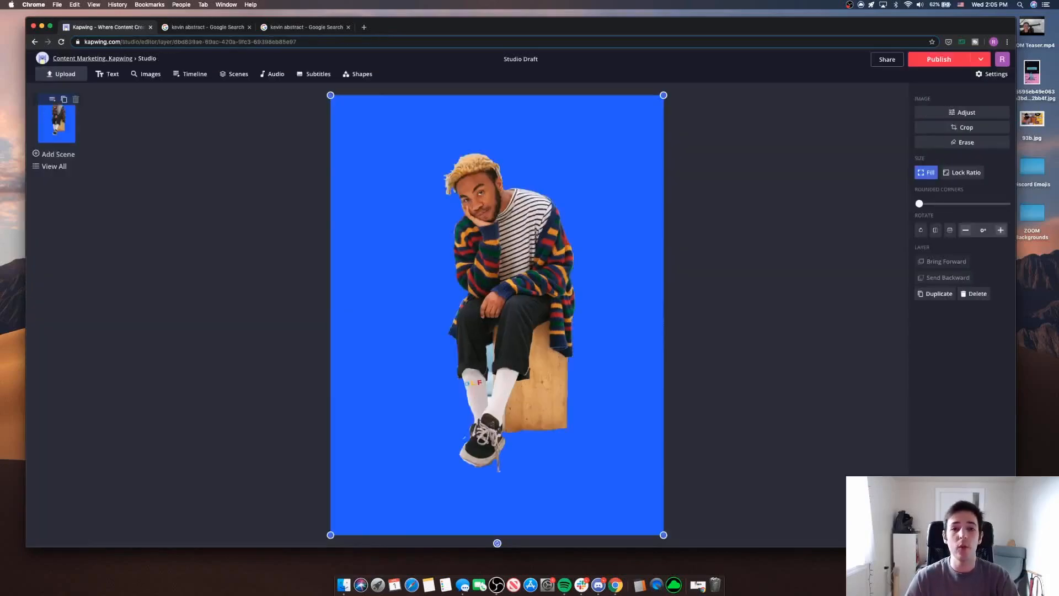
click(764, 348)
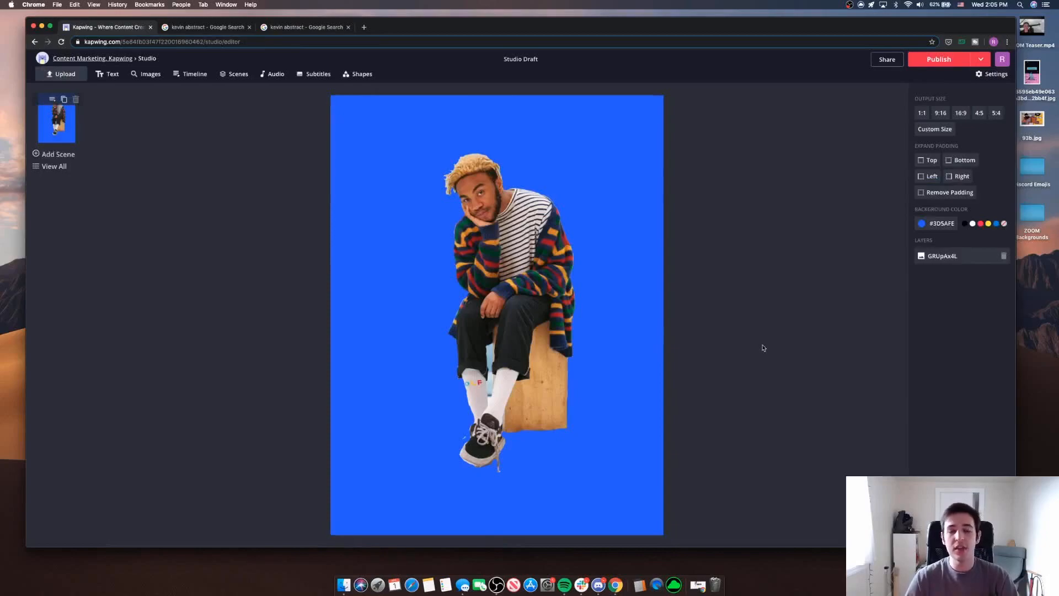